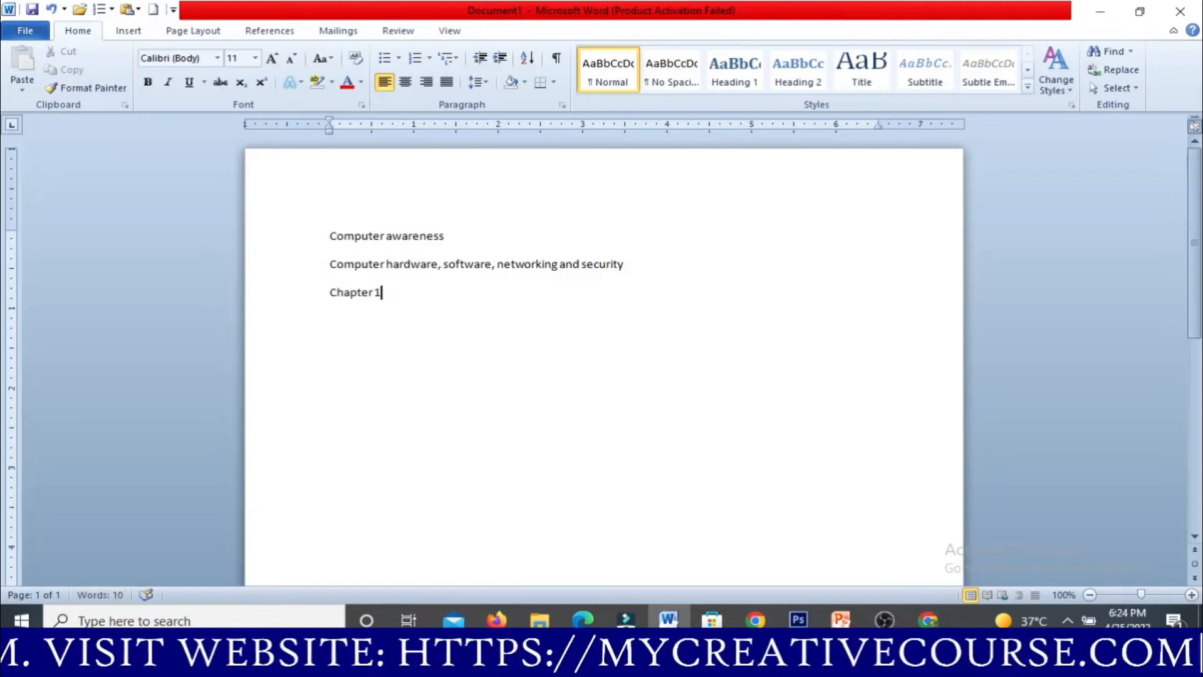
# Add the lines "Computer fundamentals" and "Heading 1.1" below the "Chapter 1" line
pyautogui.write('co')
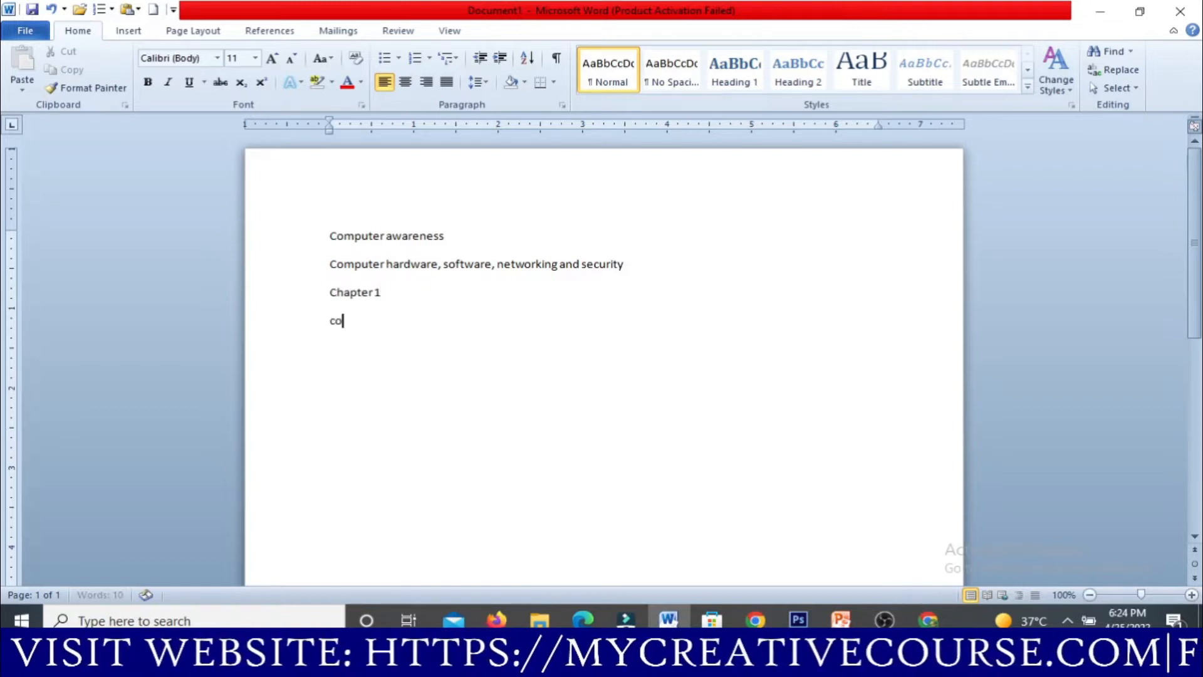
pyautogui.write('mputer fundam')
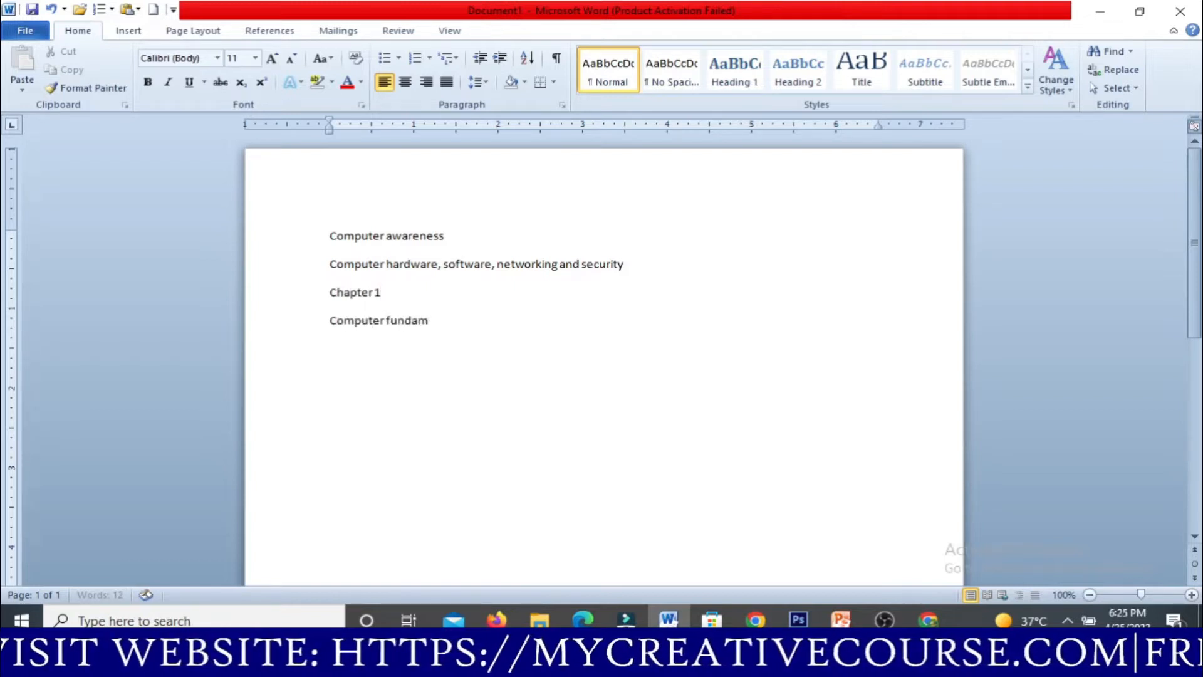
pyautogui.write('entals')
pyautogui.write('heading 1.1')
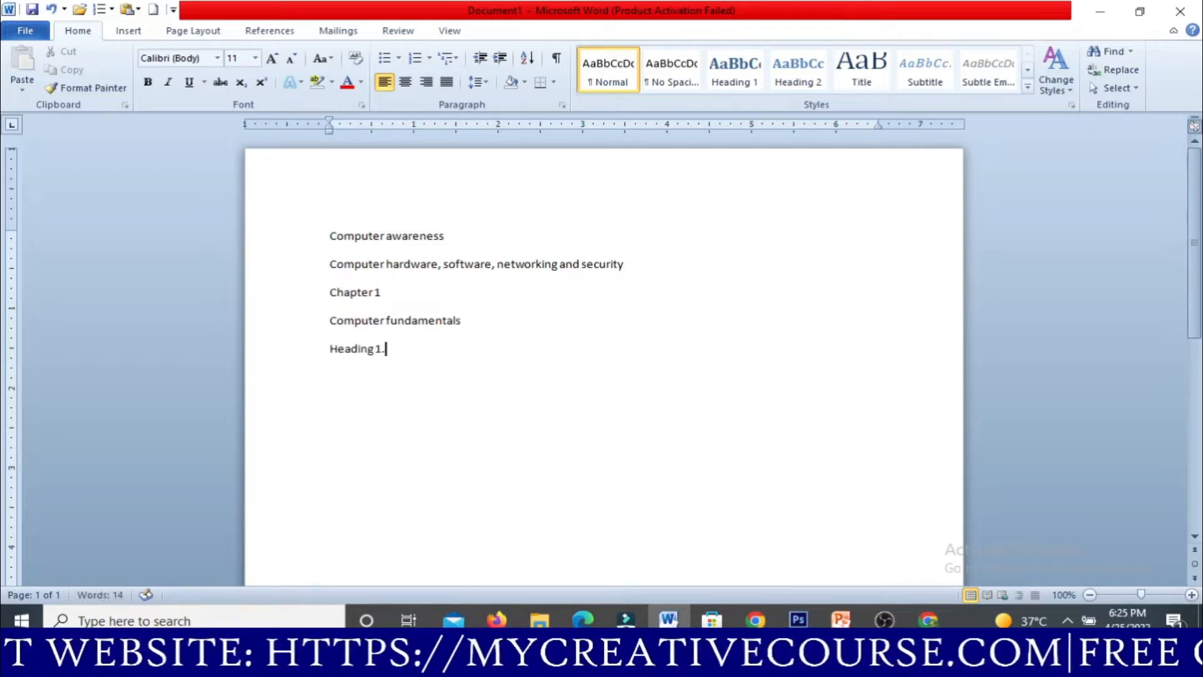
# Generate sample paragraphs below "Heading 1.1" with the =rand() function
pyautogui.press('Return')
pyautogui.write('=rand()')
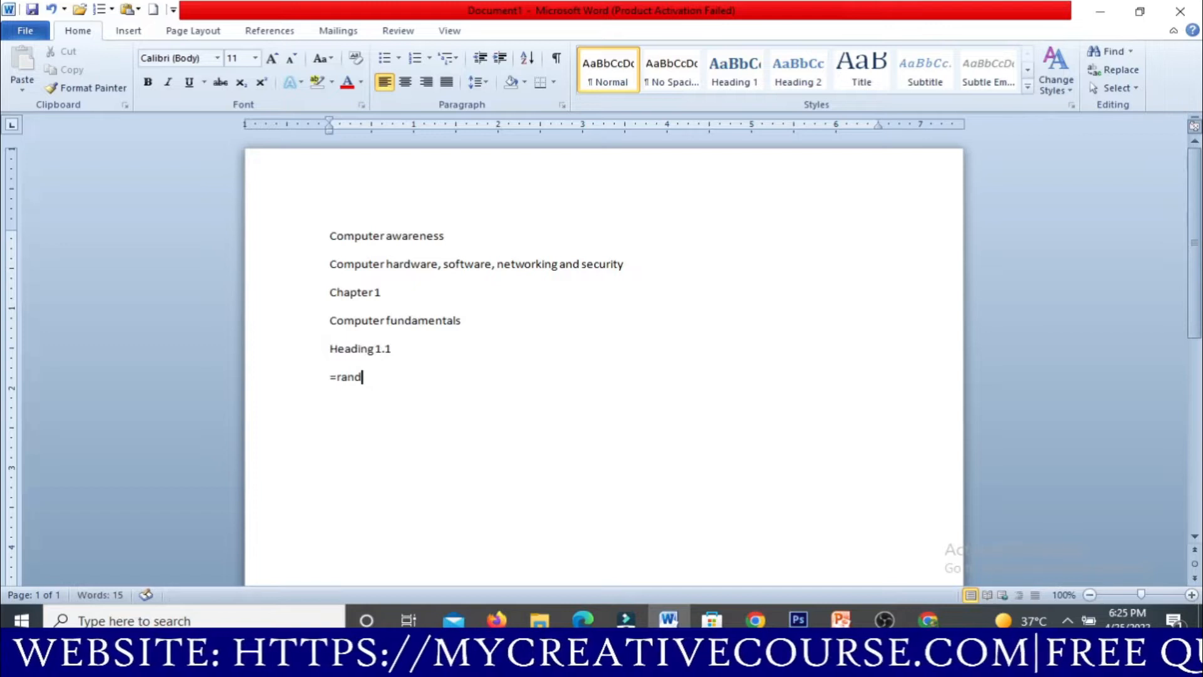
pyautogui.press('Return')
# Insert the line "Heading 1.2" above the second sample paragraph, which begins "You can easily change the formatting"
pyautogui.press('Up')
pyautogui.press('Up')
pyautogui.press('Up')
pyautogui.press('Up')
pyautogui.press('Up')
pyautogui.press('Up')
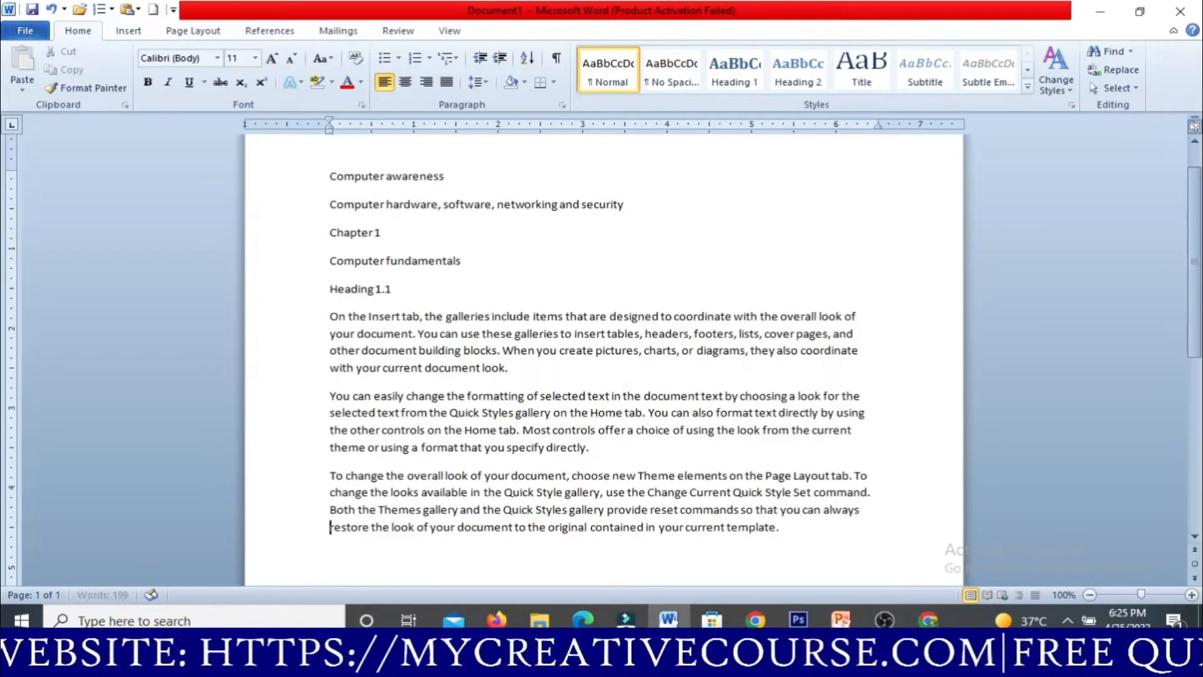
pyautogui.write('heading 1.')
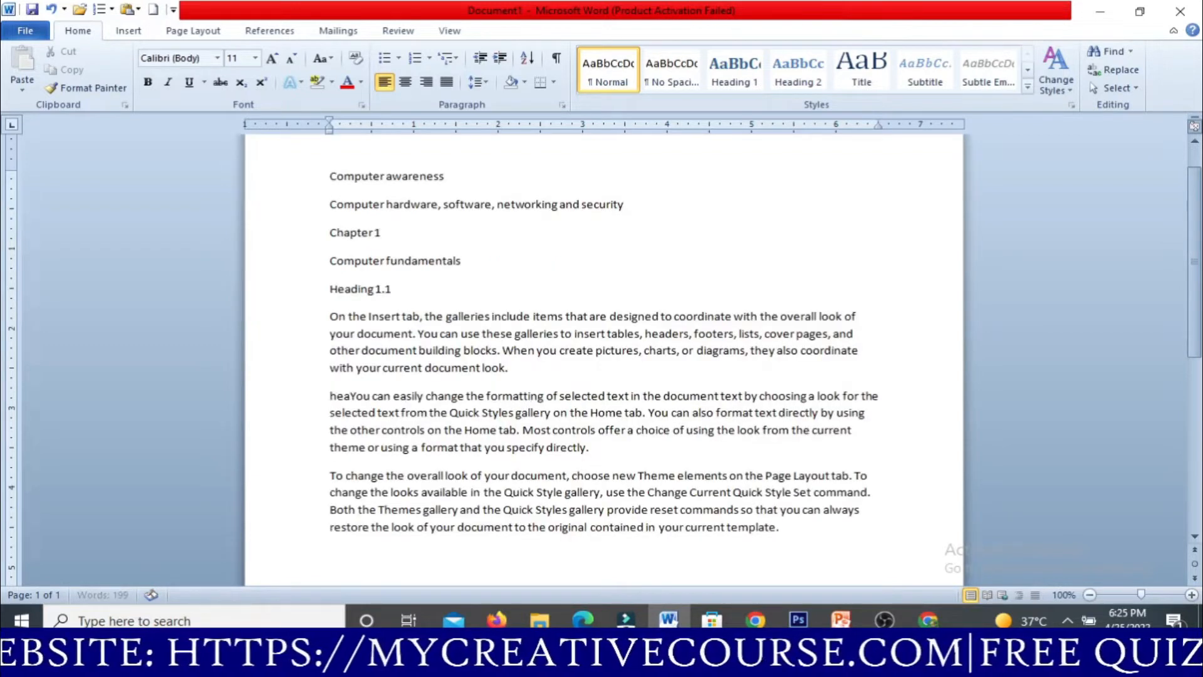
pyautogui.write('2')
pyautogui.press('Return')
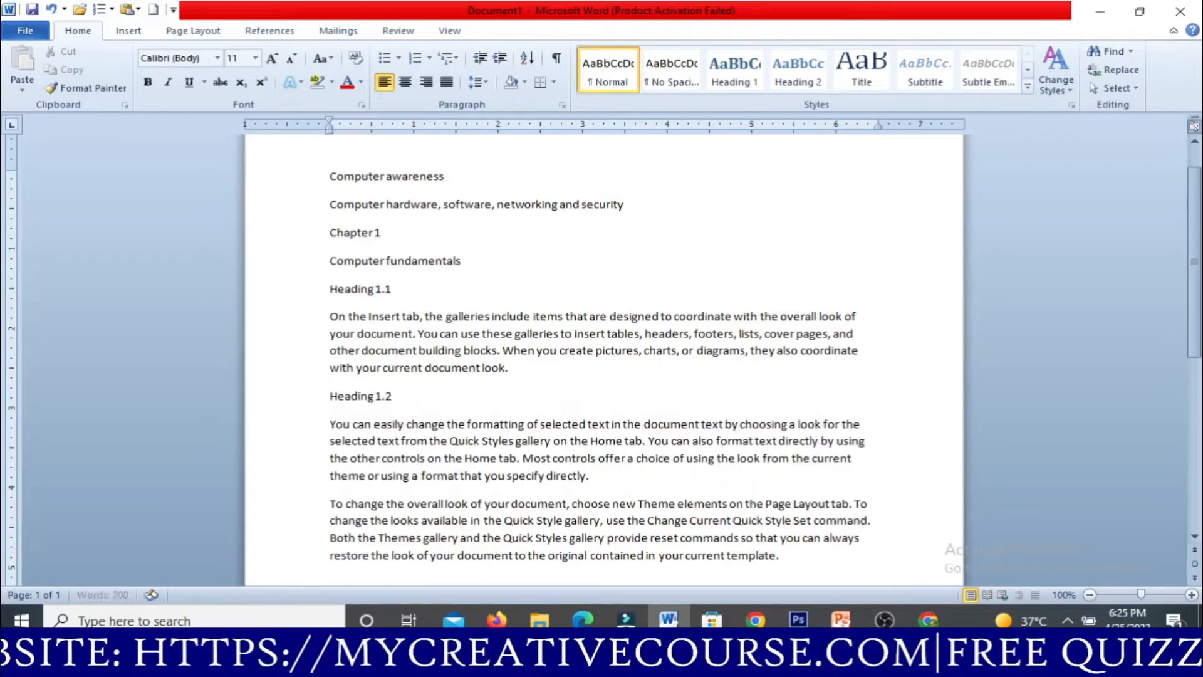
# Insert the line "Heading 1.3" above the third sample paragraph, which begins "To change the overall look"
pyautogui.press('Down')
pyautogui.press('Down')
pyautogui.press('Down')
pyautogui.press('Down')
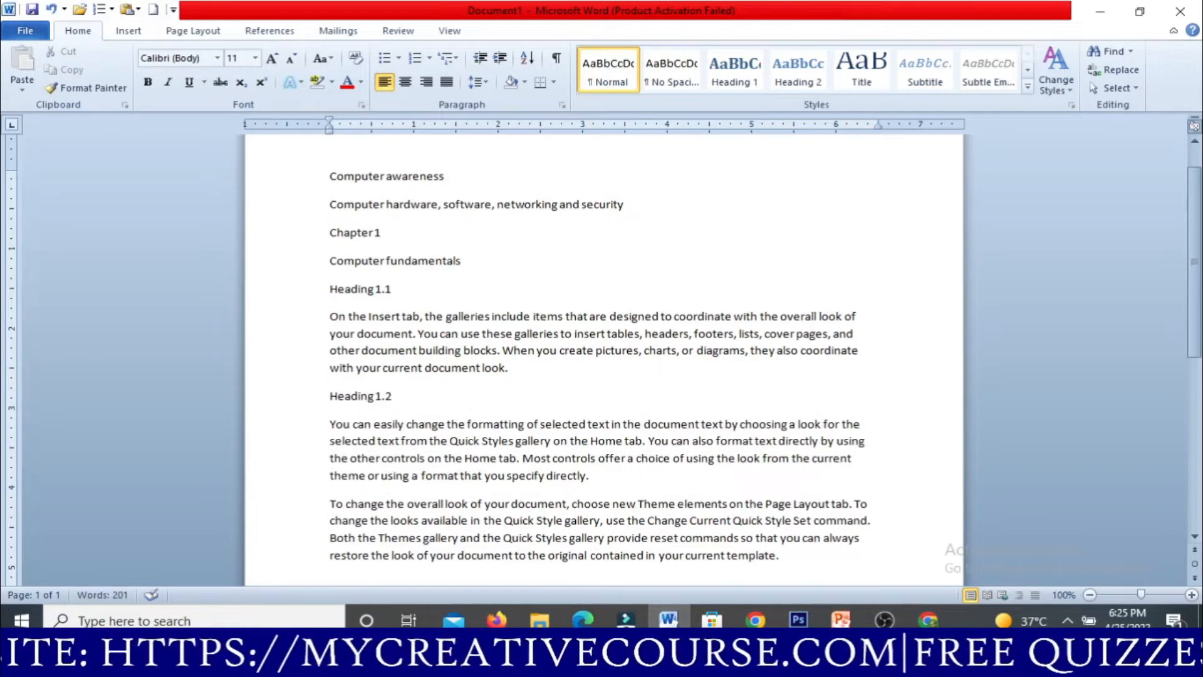
pyautogui.write('h')
pyautogui.write('eading 1.')
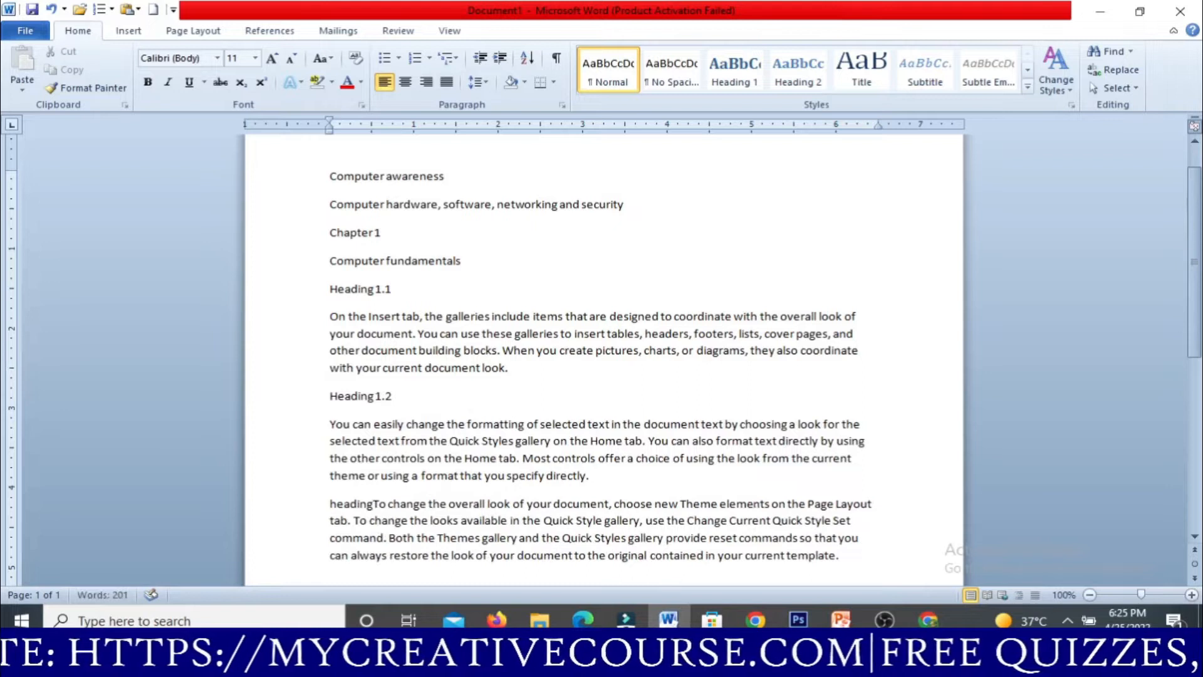
pyautogui.write('3')
pyautogui.press('Return')
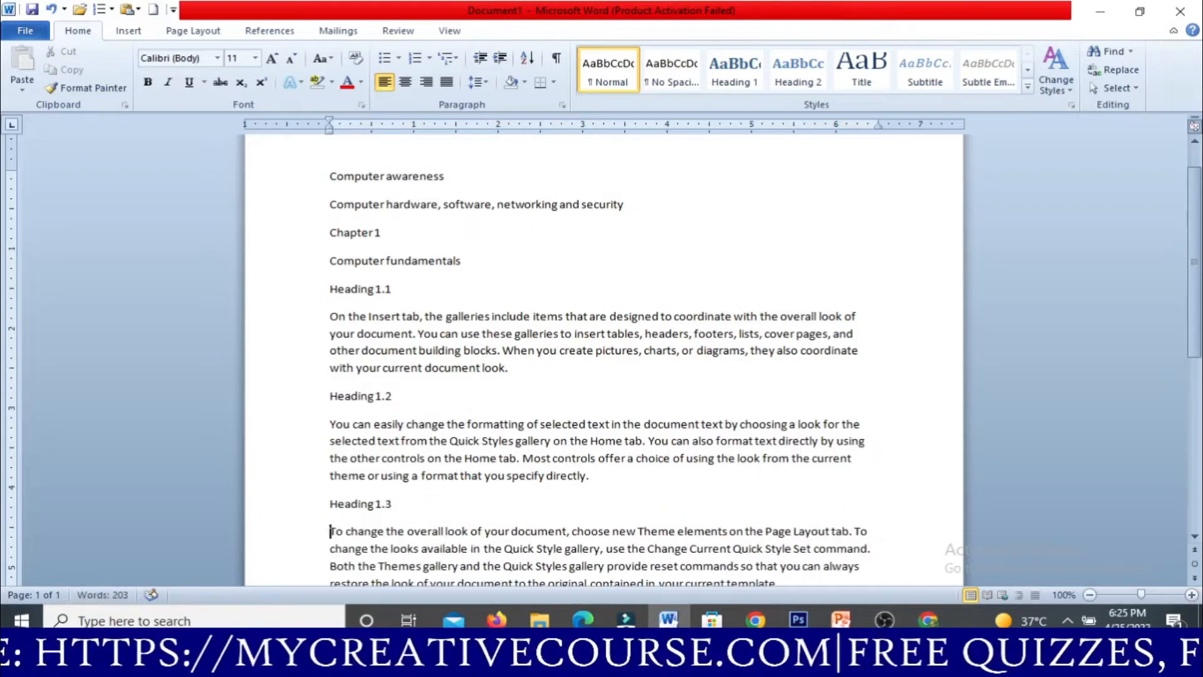
# Apply the Title style to "Computer awareness" and the Subtitle style to the "Computer hardware, software, networking and security" line
pyautogui.click(305, 183)
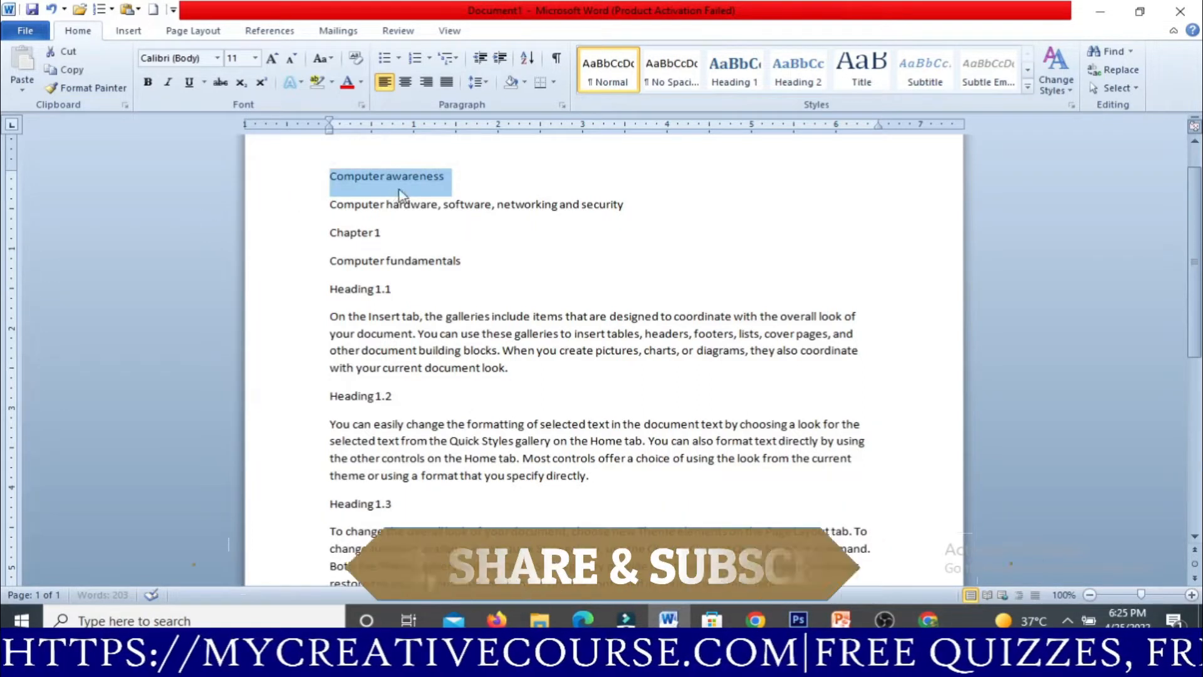
pyautogui.click(861, 69)
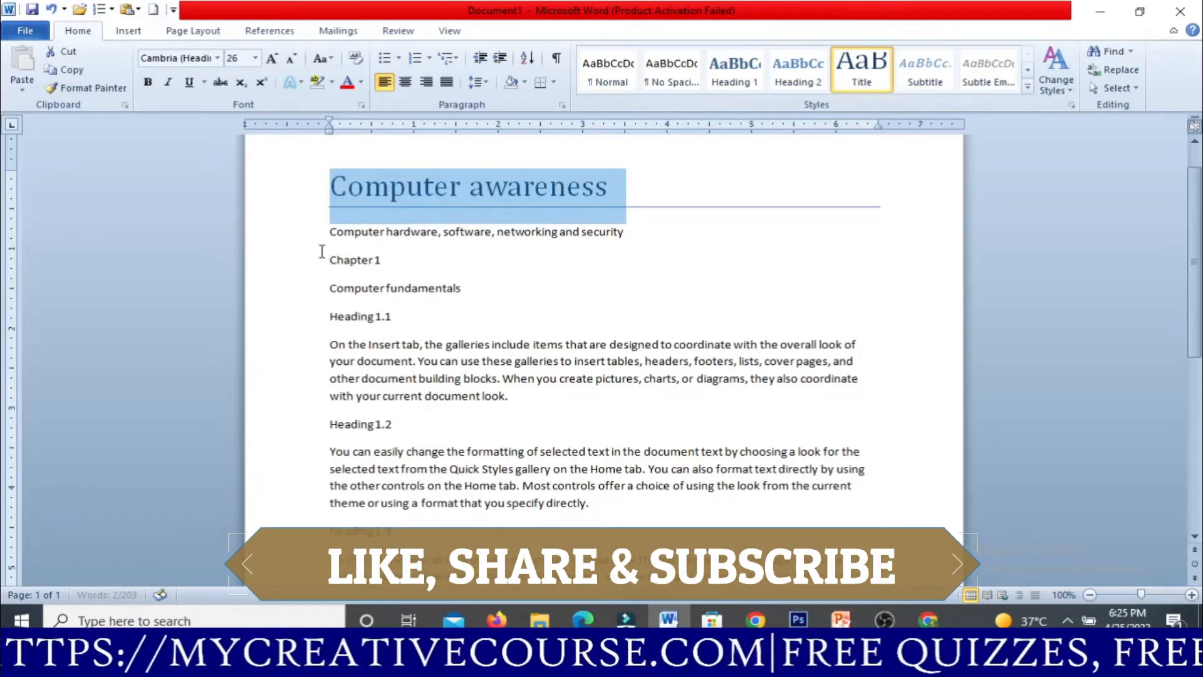
pyautogui.click(276, 233)
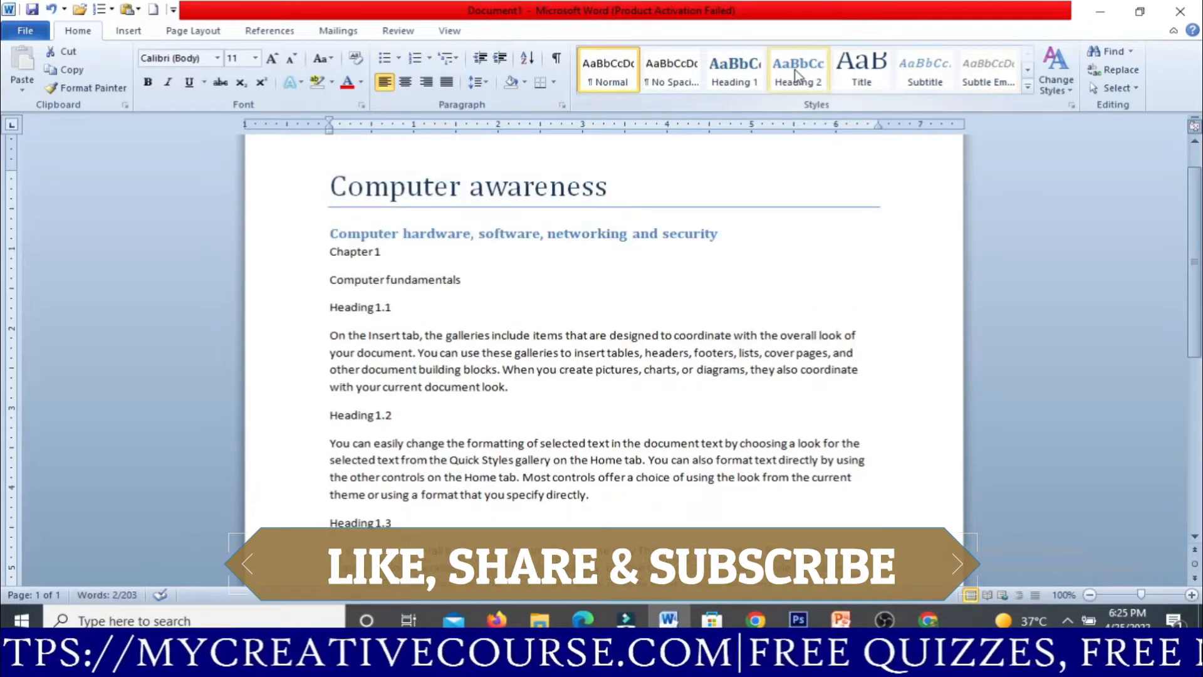
pyautogui.click(777, 78)
pyautogui.click(988, 72)
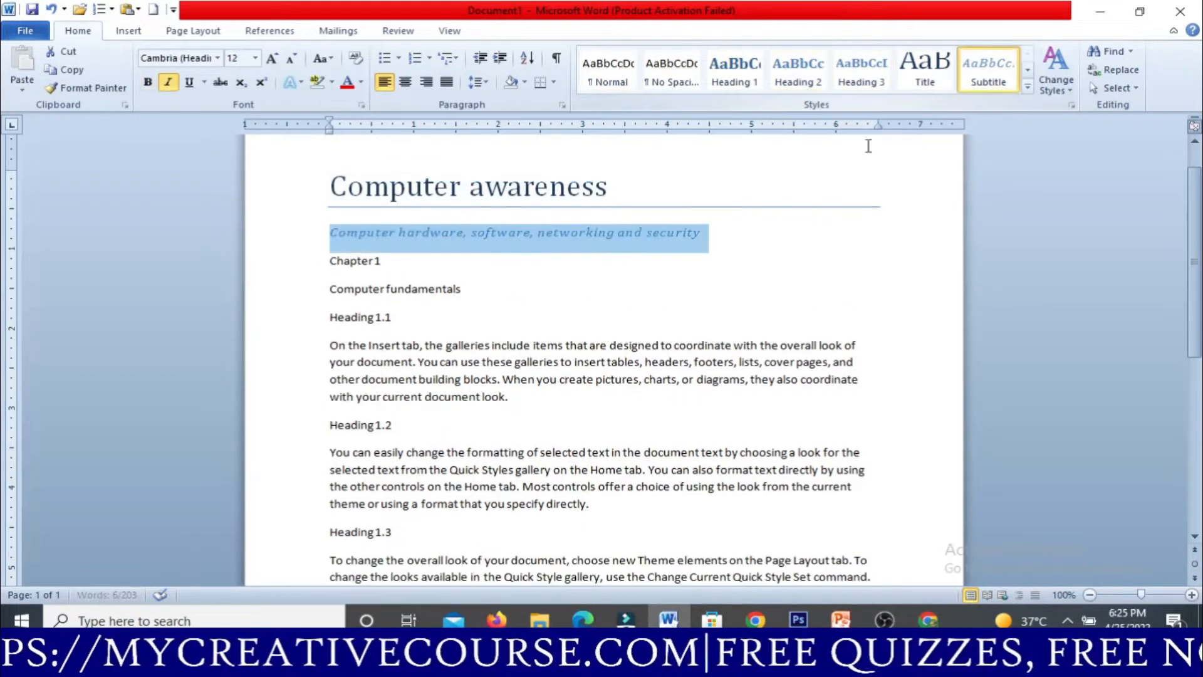
# Apply the Heading 1 style to the "Chapter 1" and "Computer fundamentals" lines
pyautogui.click(289, 266)
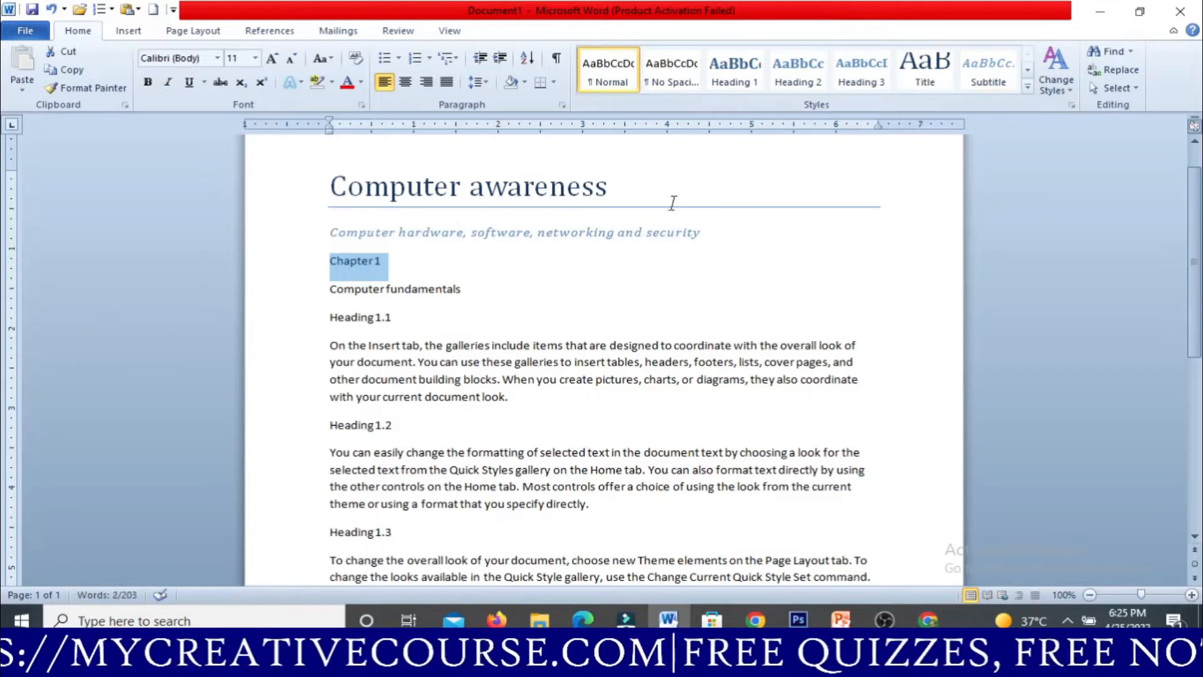
pyautogui.keyDown('shift'); pyautogui.click(283, 293); pyautogui.keyUp('shift')
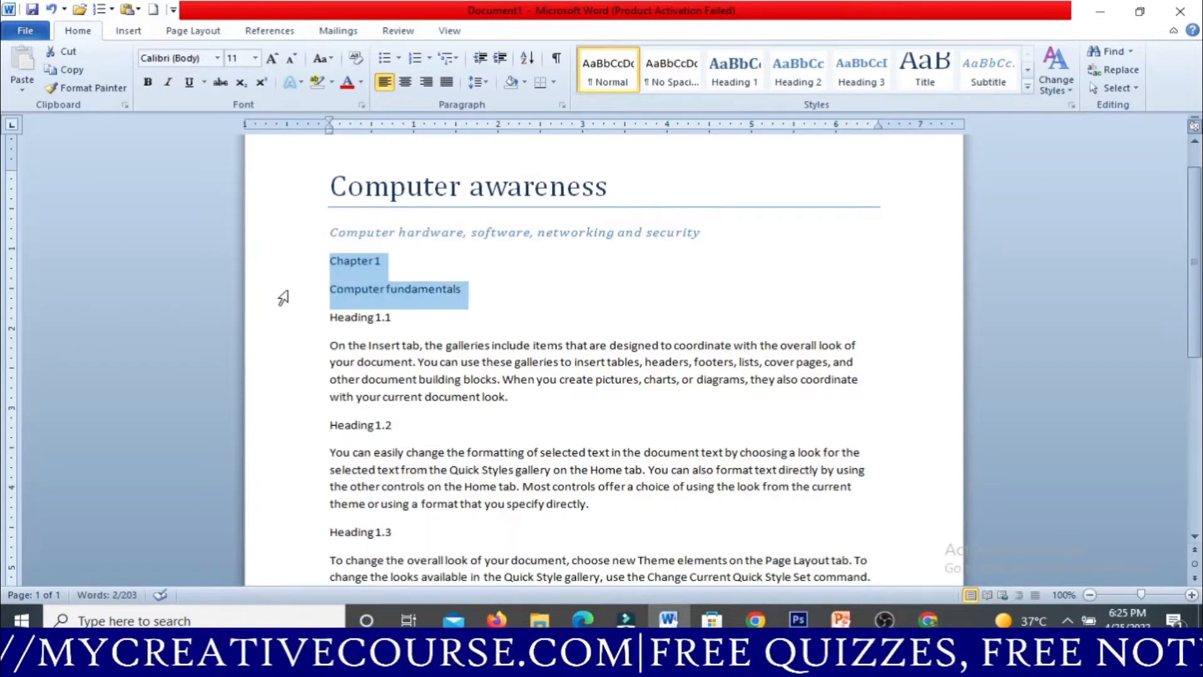
pyautogui.click(732, 74)
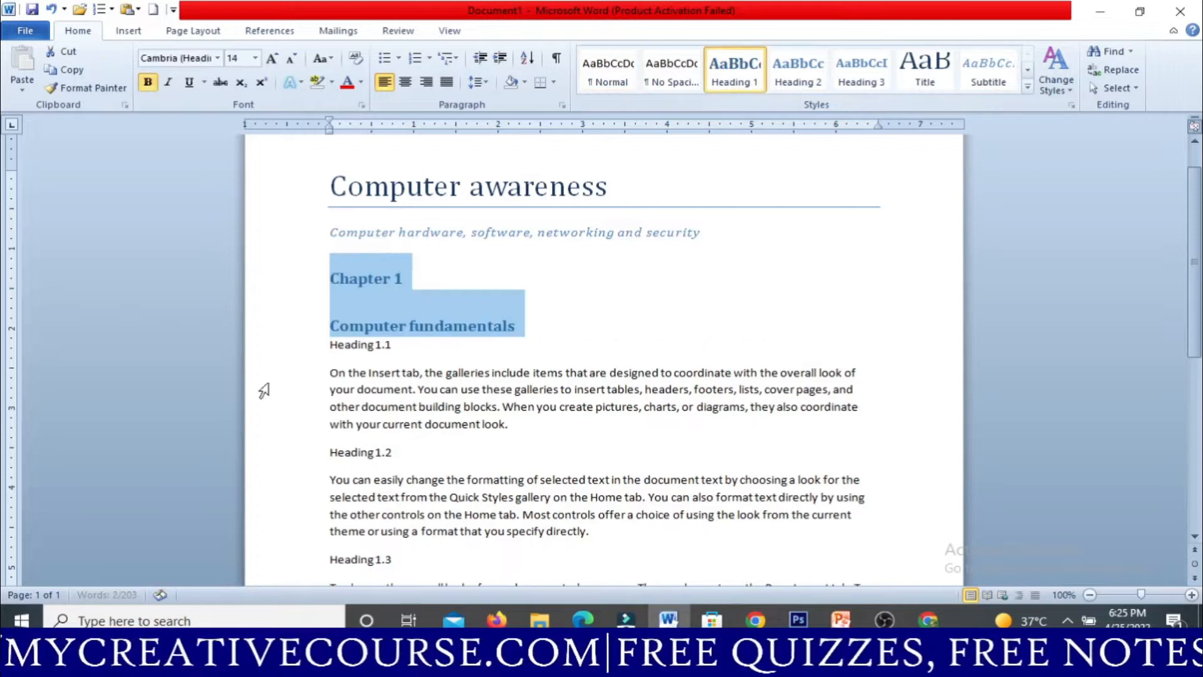
# Apply the Heading 2 style to the "Heading 1.1", "Heading 1.2" and "Heading 1.3" lines together
pyautogui.click(293, 361)
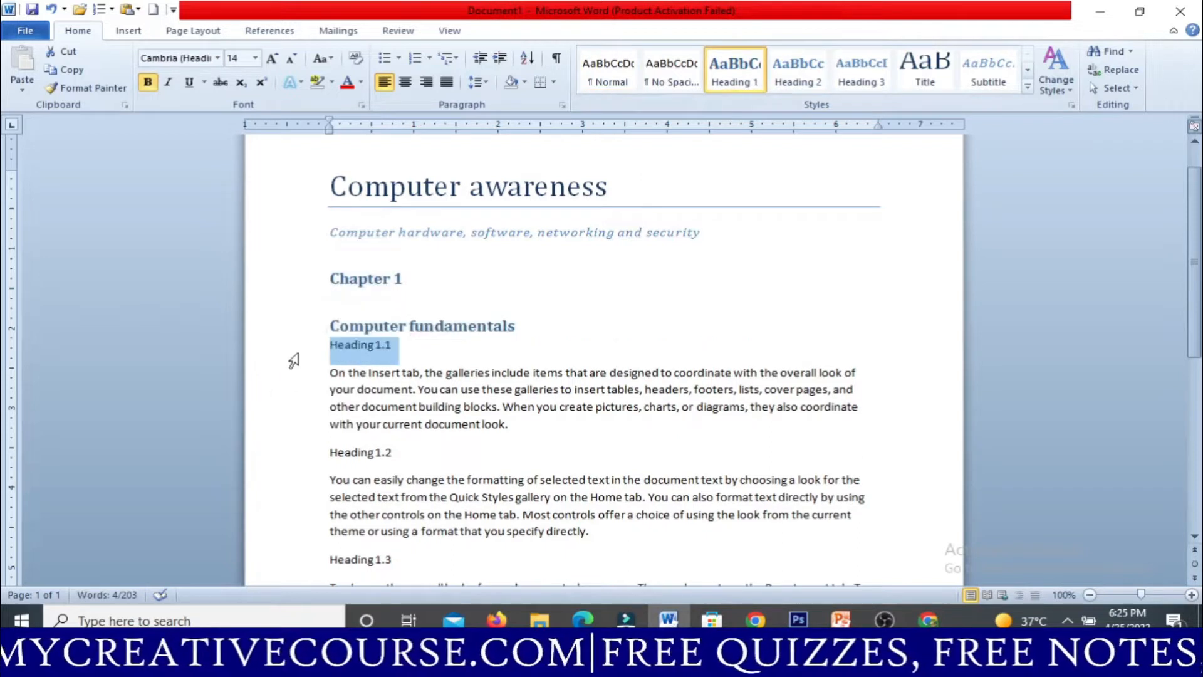
pyautogui.keyDown('ctrl'); pyautogui.click(305, 461); pyautogui.keyUp('ctrl')
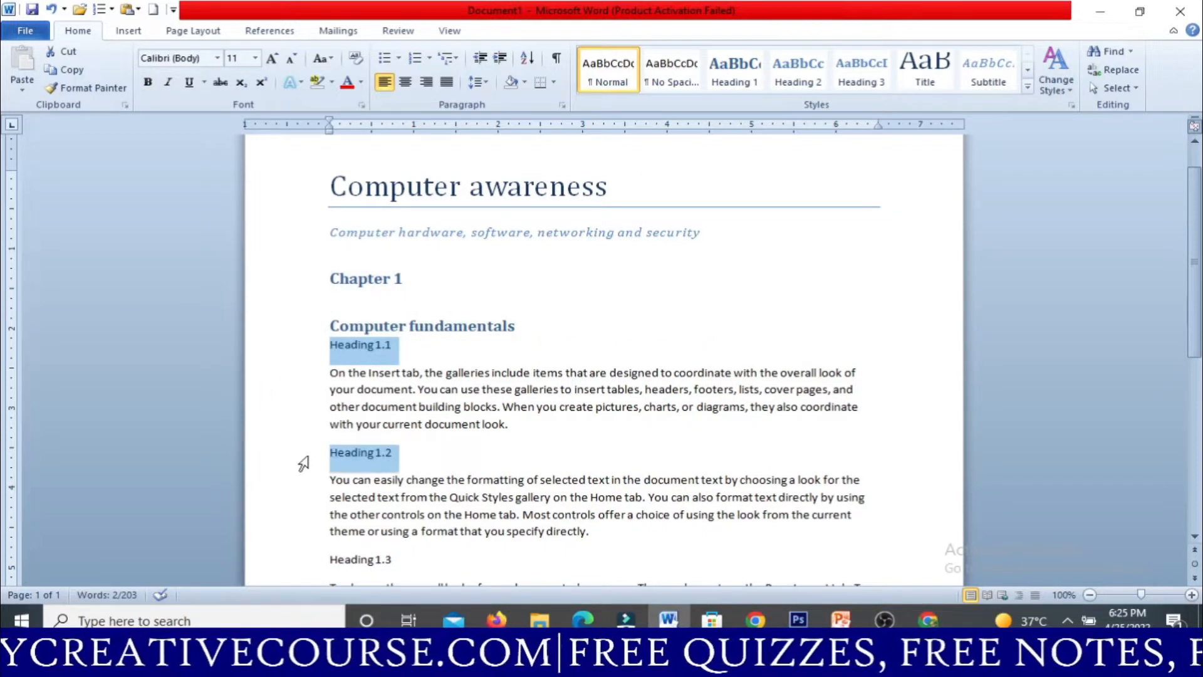
pyautogui.keyDown('ctrl'); pyautogui.click(308, 576); pyautogui.keyUp('ctrl')
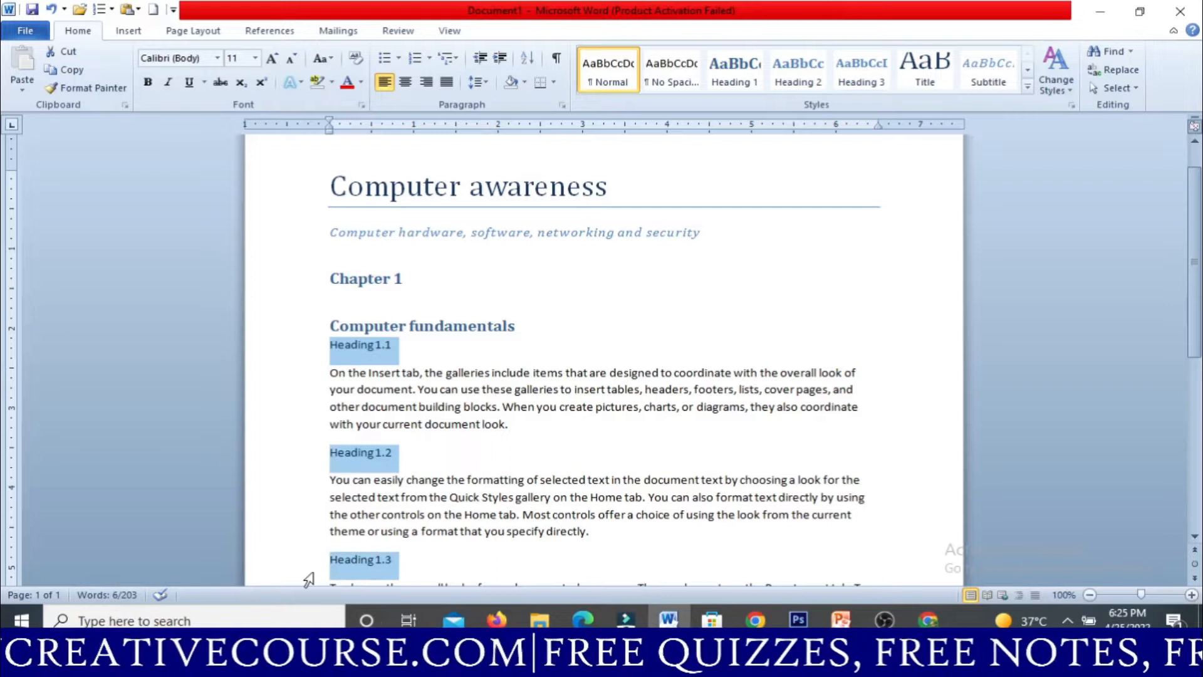
pyautogui.click(802, 68)
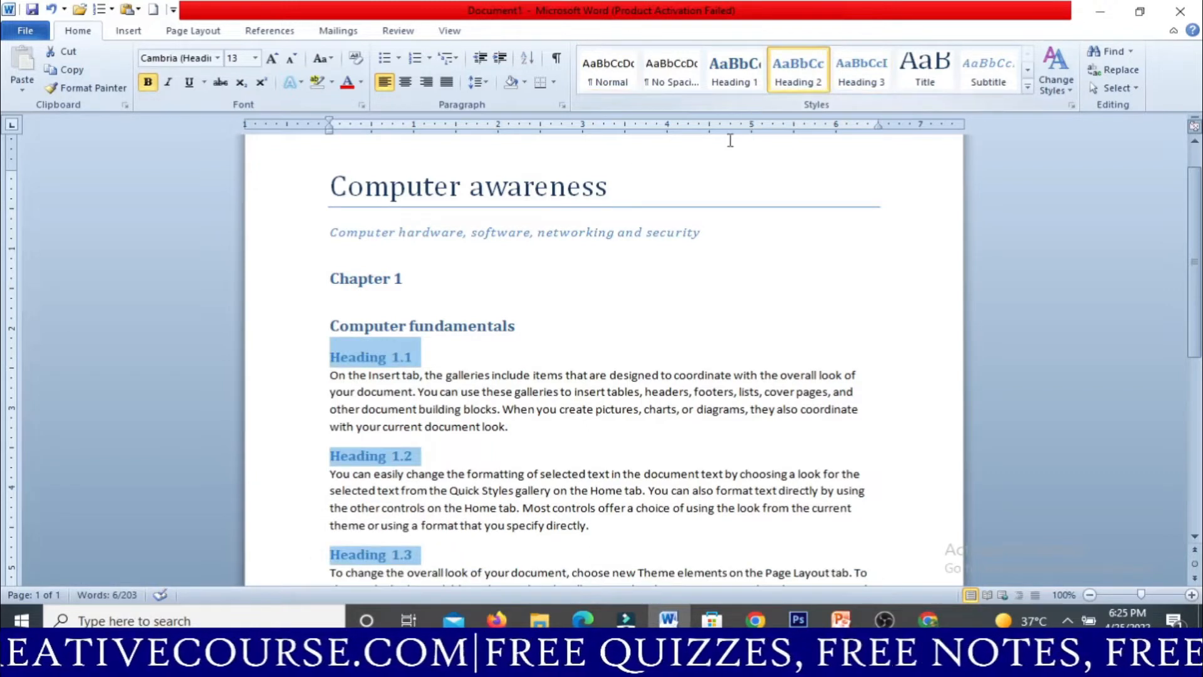
pyautogui.click(525, 391)
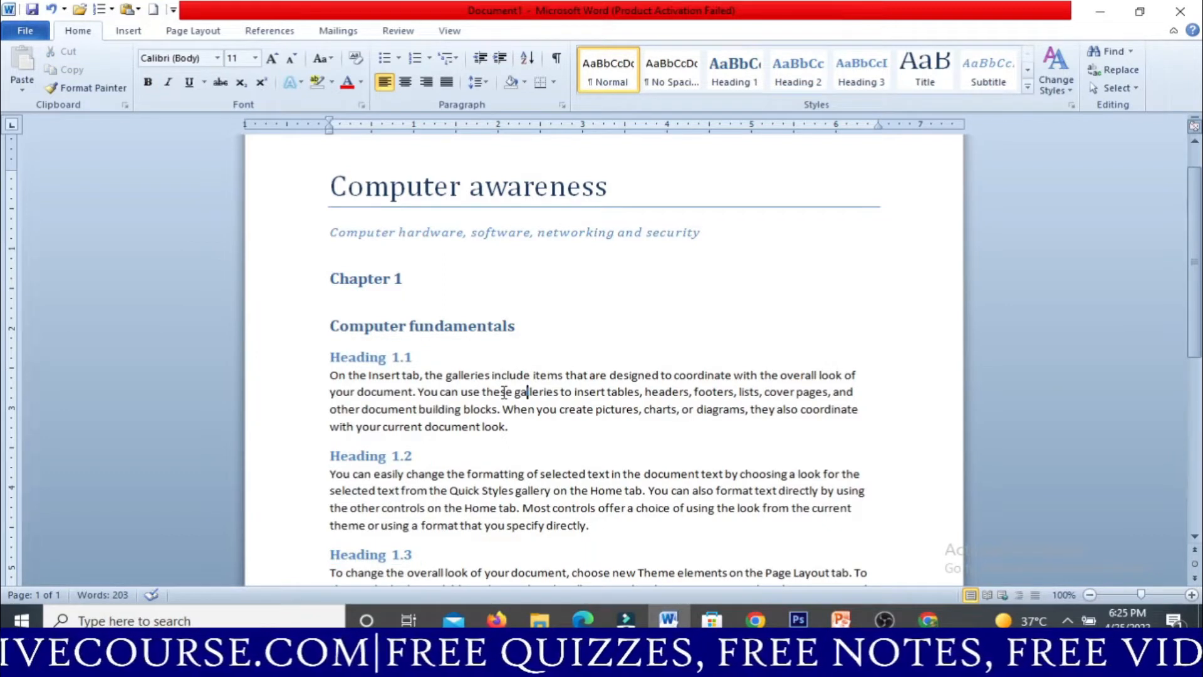
# Apply the built-in Grid theme to the document
pyautogui.click(205, 33)
pyautogui.click(22, 66)
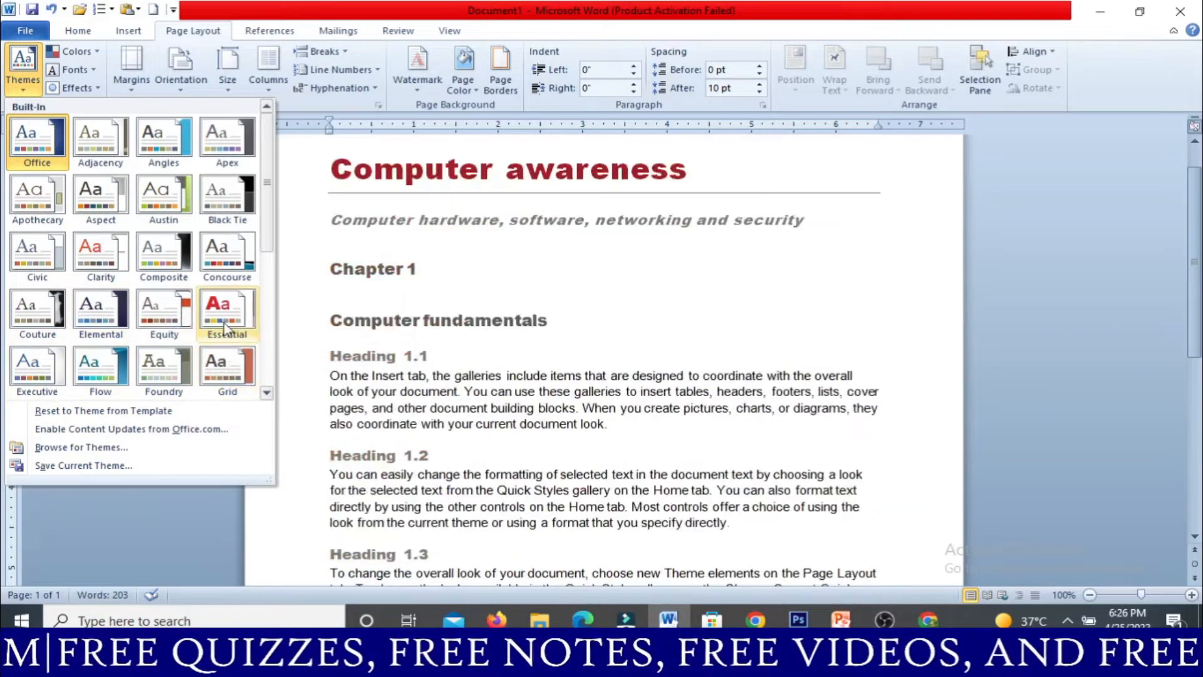
pyautogui.click(224, 365)
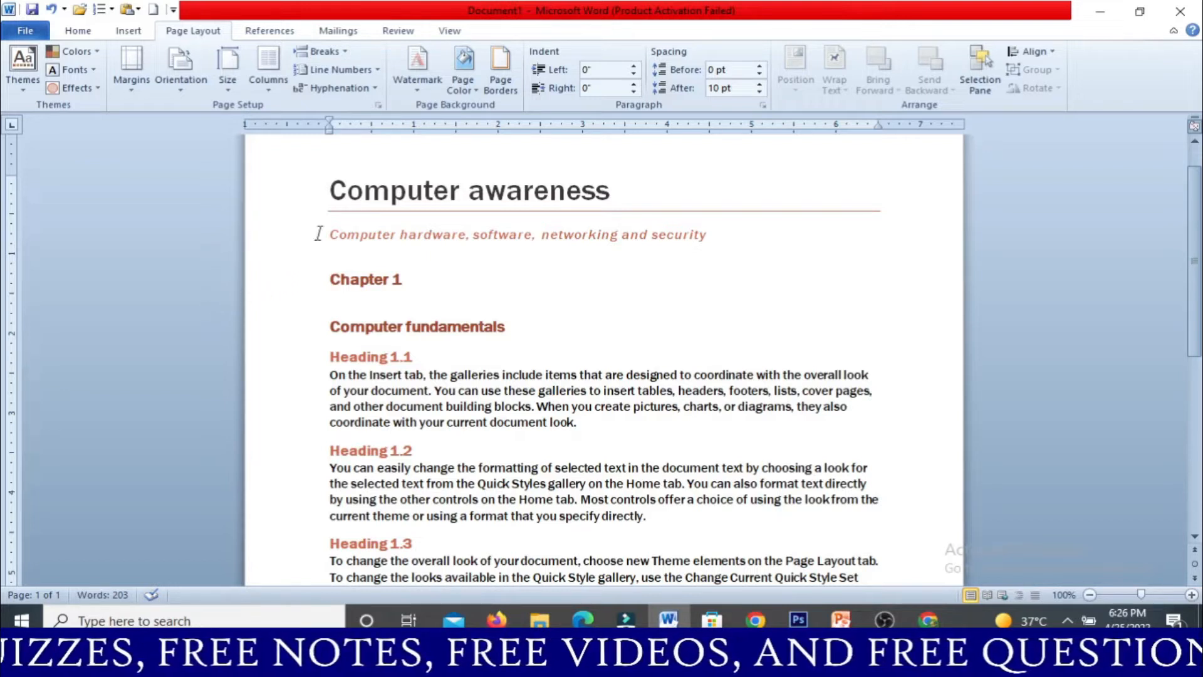
# Add more sample paragraphs after the last paragraph of the document with the =rand() function
pyautogui.scroll(2, 495, 168)
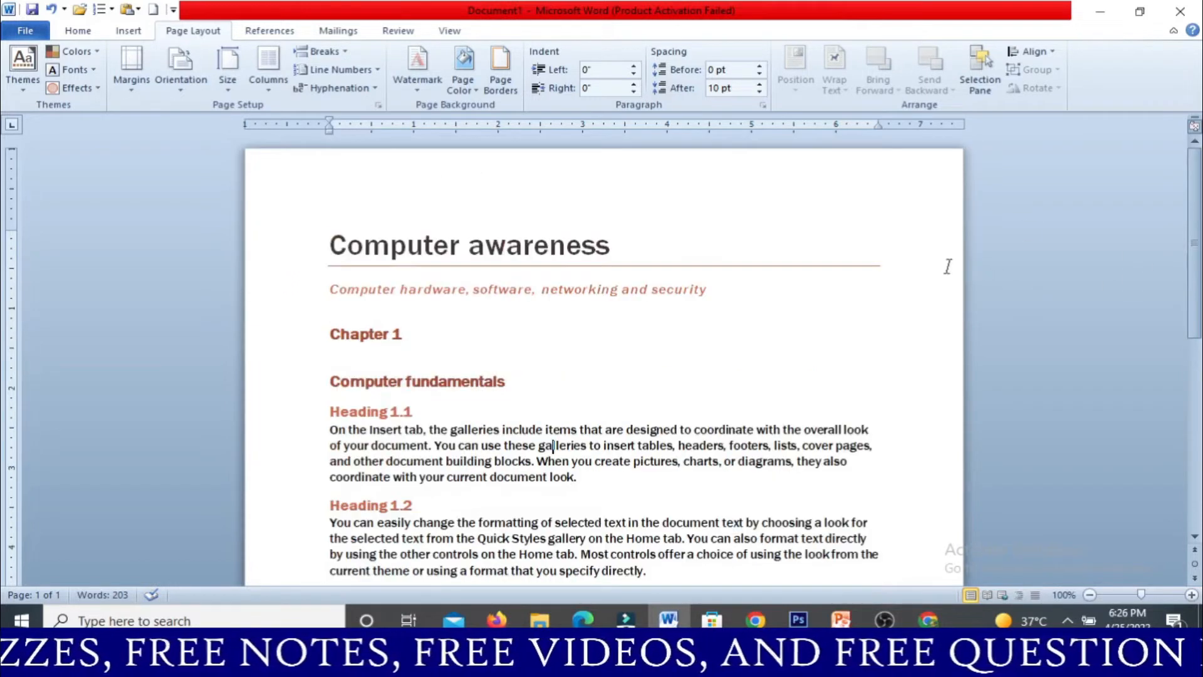
pyautogui.scroll(-10, 870, 395)
pyautogui.scroll(3, 823, 438)
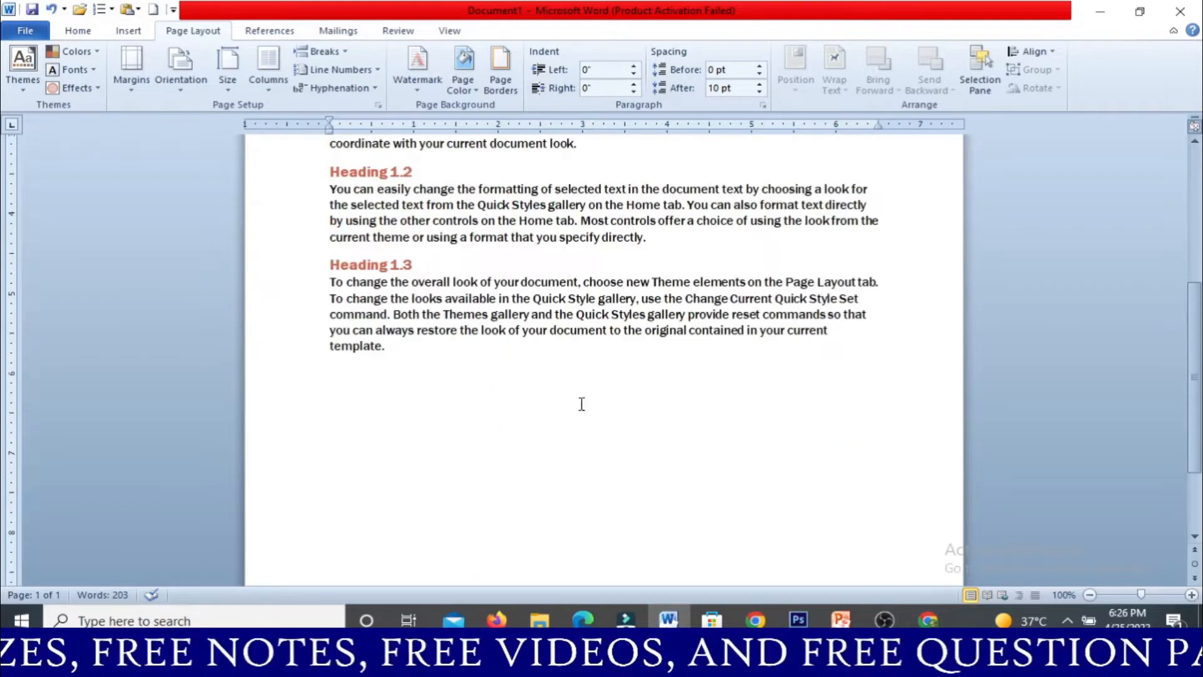
pyautogui.click(465, 352)
pyautogui.press('Return')
pyautogui.write('ra')
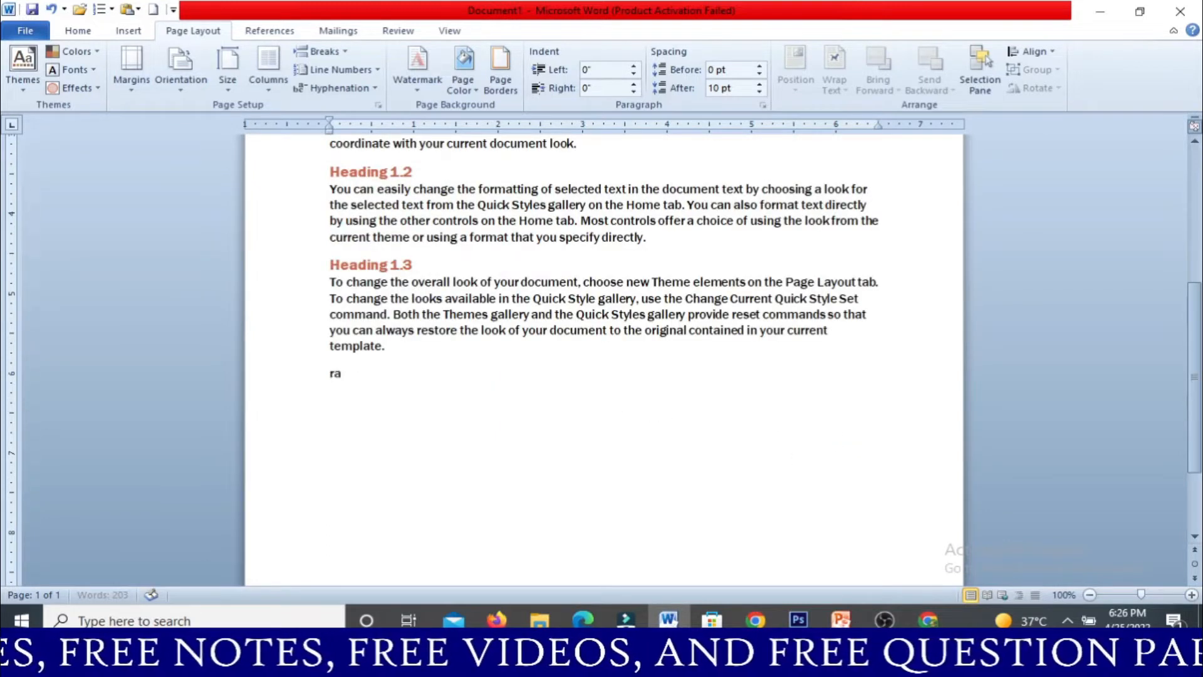
pyautogui.write('=')
pyautogui.press('BackSpace')
pyautogui.press('BackSpace')
pyautogui.write('=rand()')
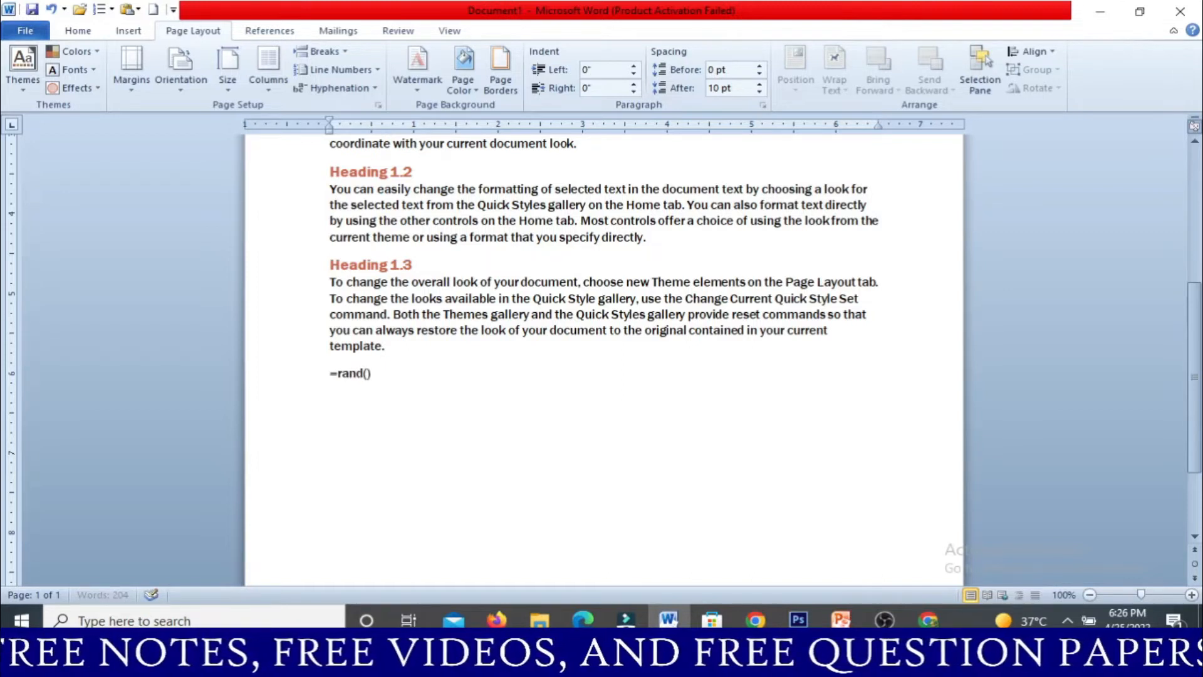
pyautogui.press('Return')
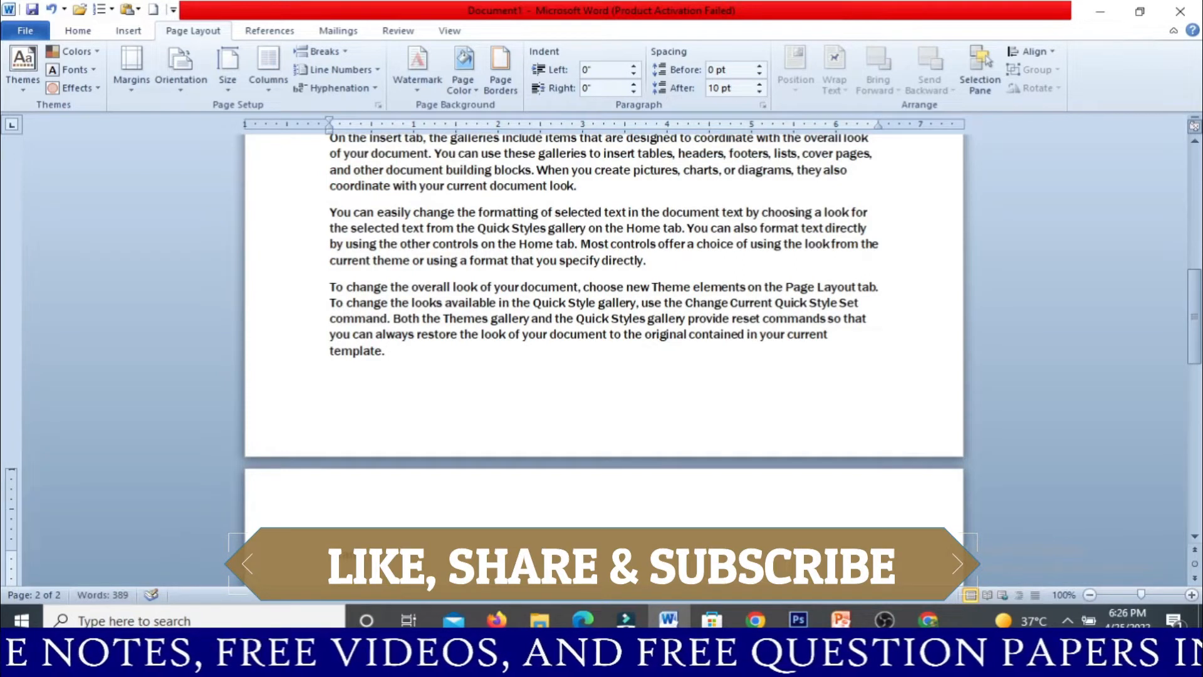
# Apply the Narrow margin preset to the document, 0.5" on all sides
pyautogui.scroll(5, 351, 335)
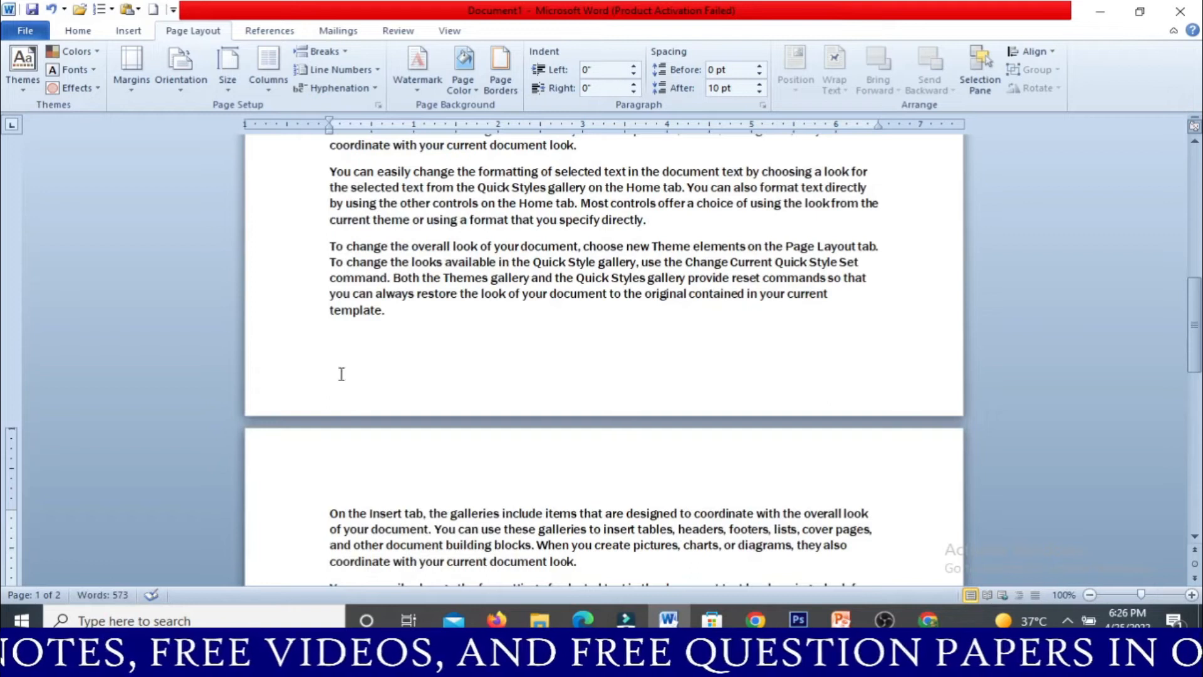
pyautogui.scroll(5, 226, 331)
pyautogui.scroll(10, 279, 321)
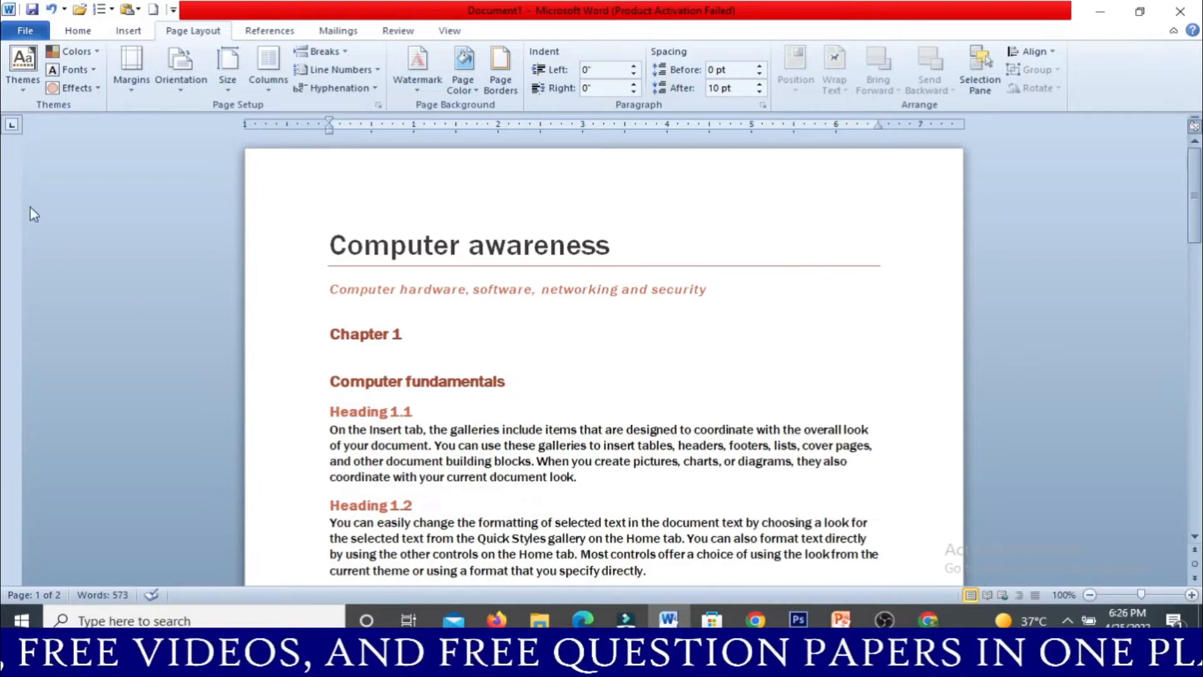
pyautogui.click(133, 85)
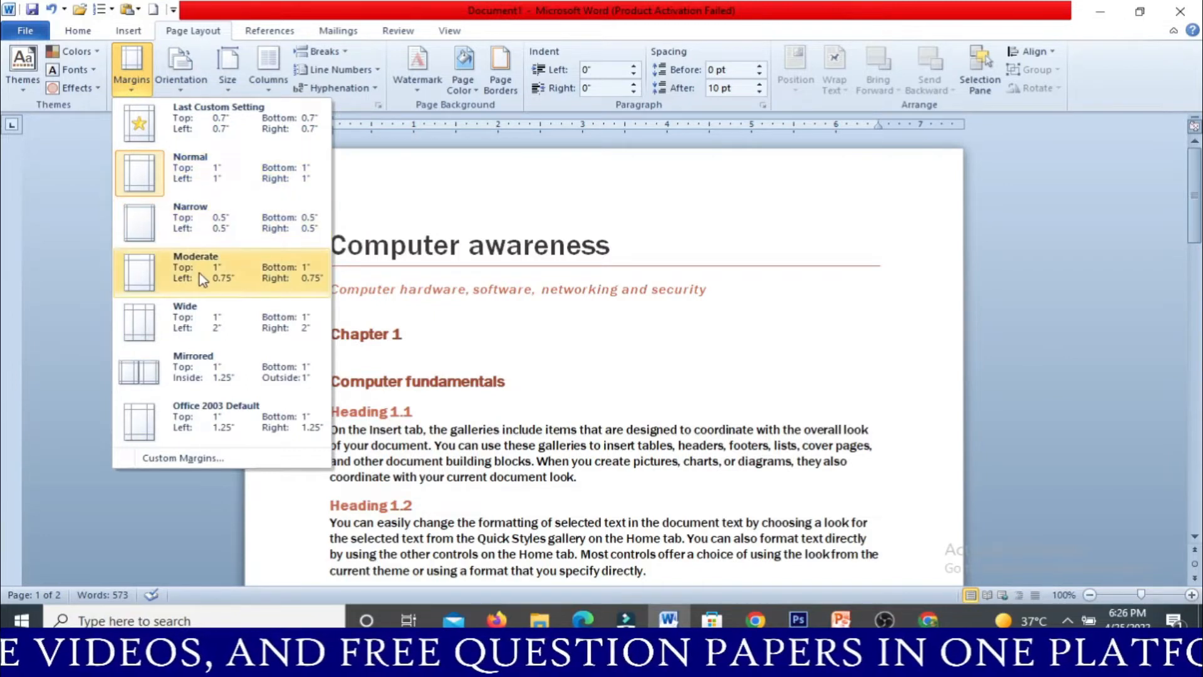
pyautogui.click(193, 224)
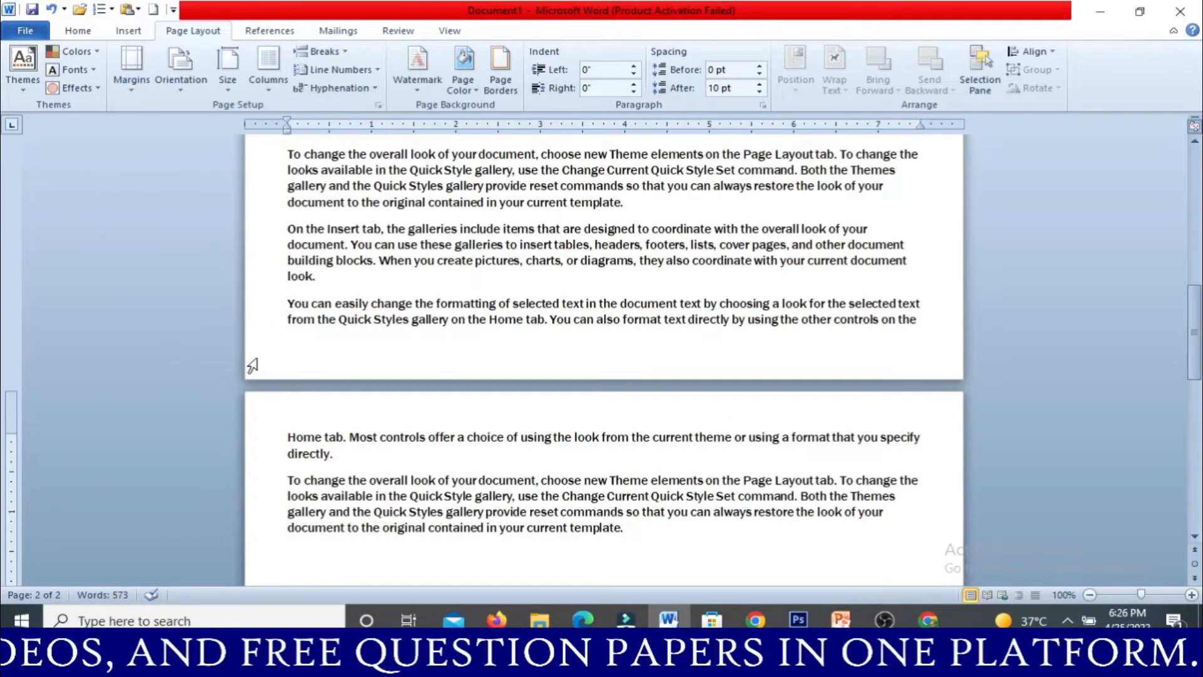
# Set the document's page margins to the Normal preset, 1" on all sides
pyautogui.click(122, 84)
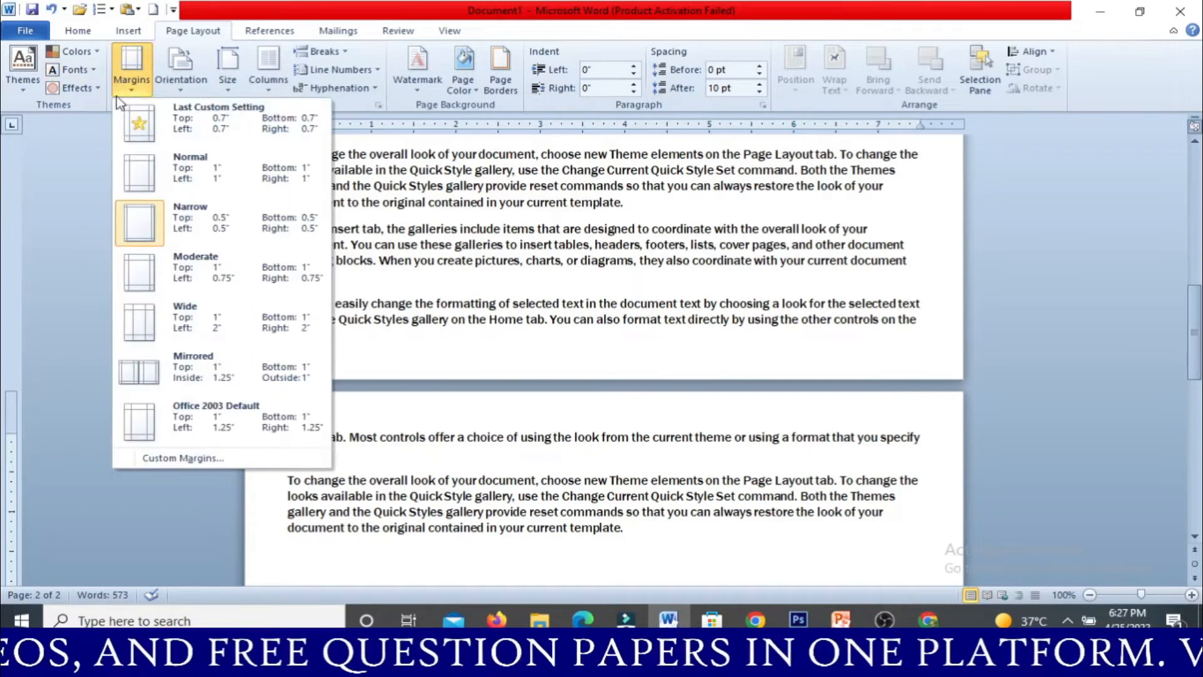
pyautogui.click(154, 192)
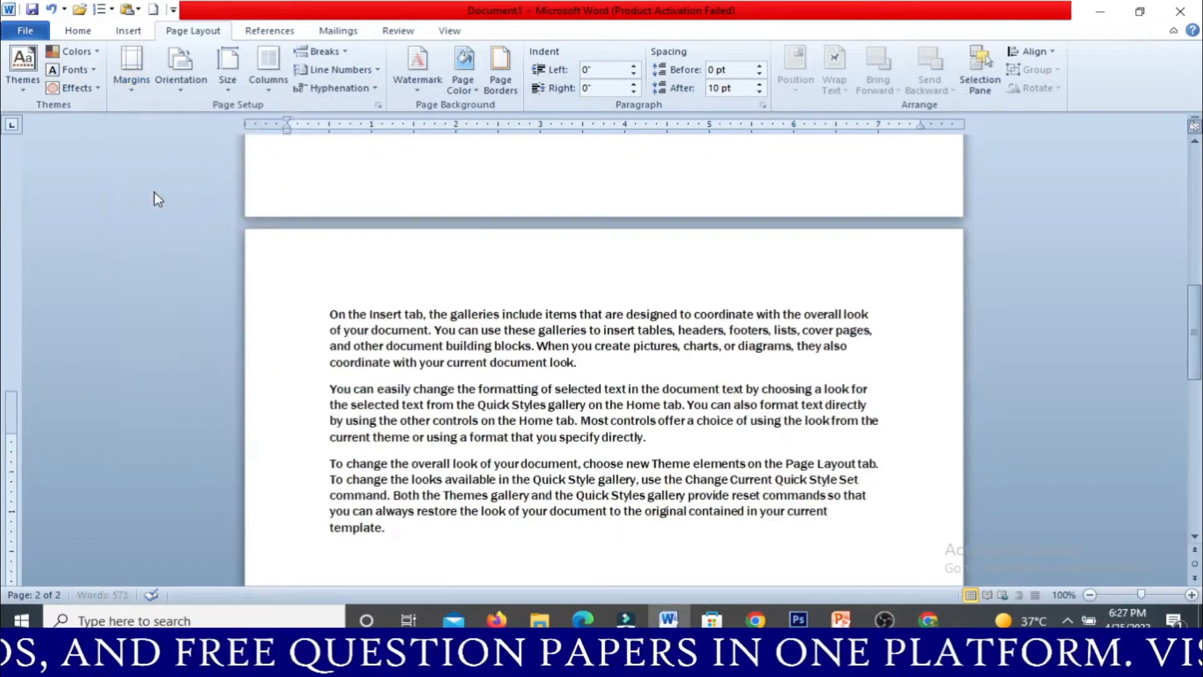
# Open the custom margin settings and set the top, bottom, left and right margins to 0.7" each
pyautogui.click(140, 94)
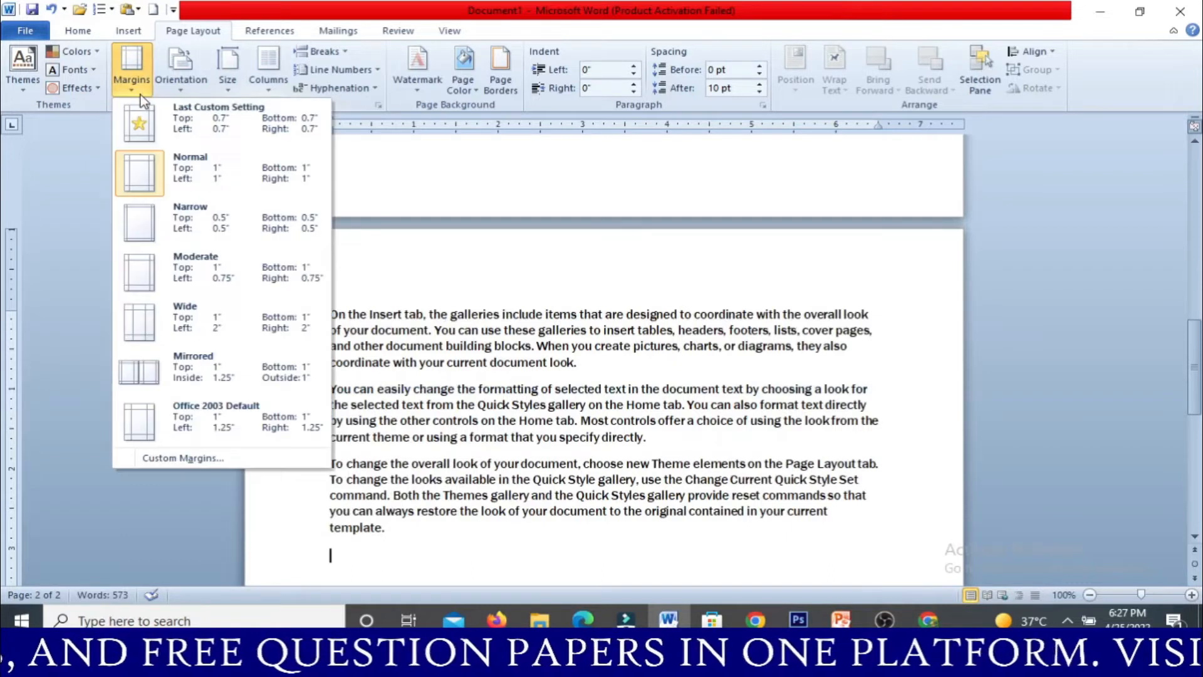
pyautogui.click(183, 458)
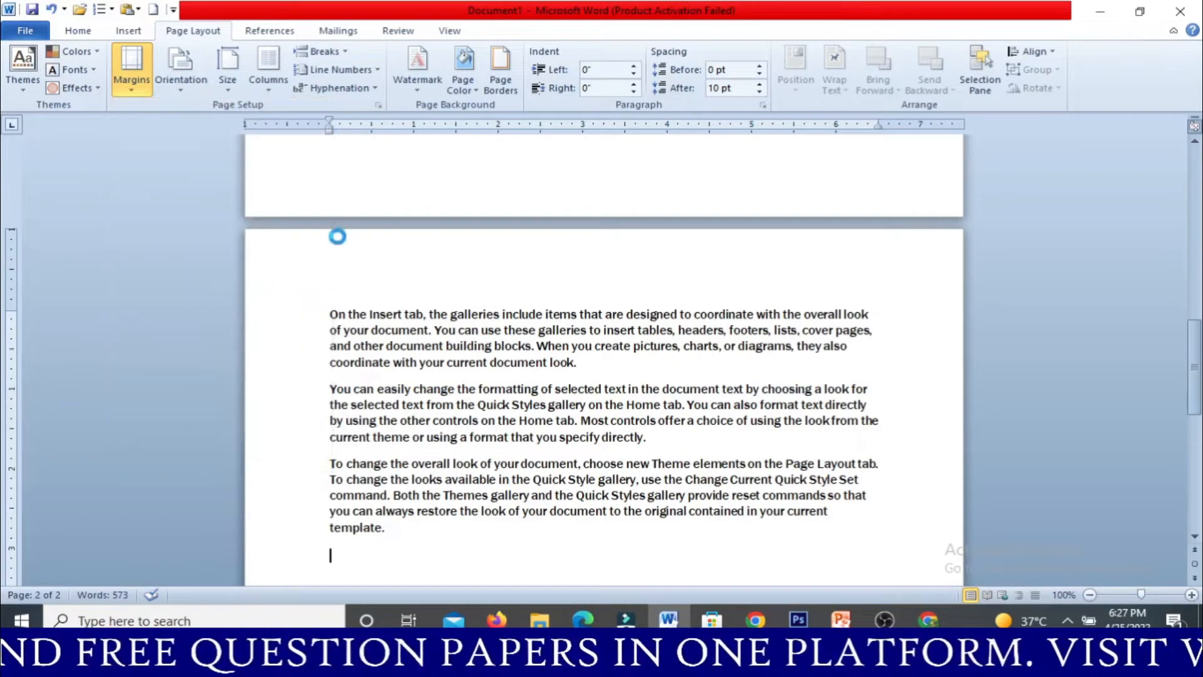
pyautogui.moveTo(495, 135); pyautogui.dragTo(663, 134)
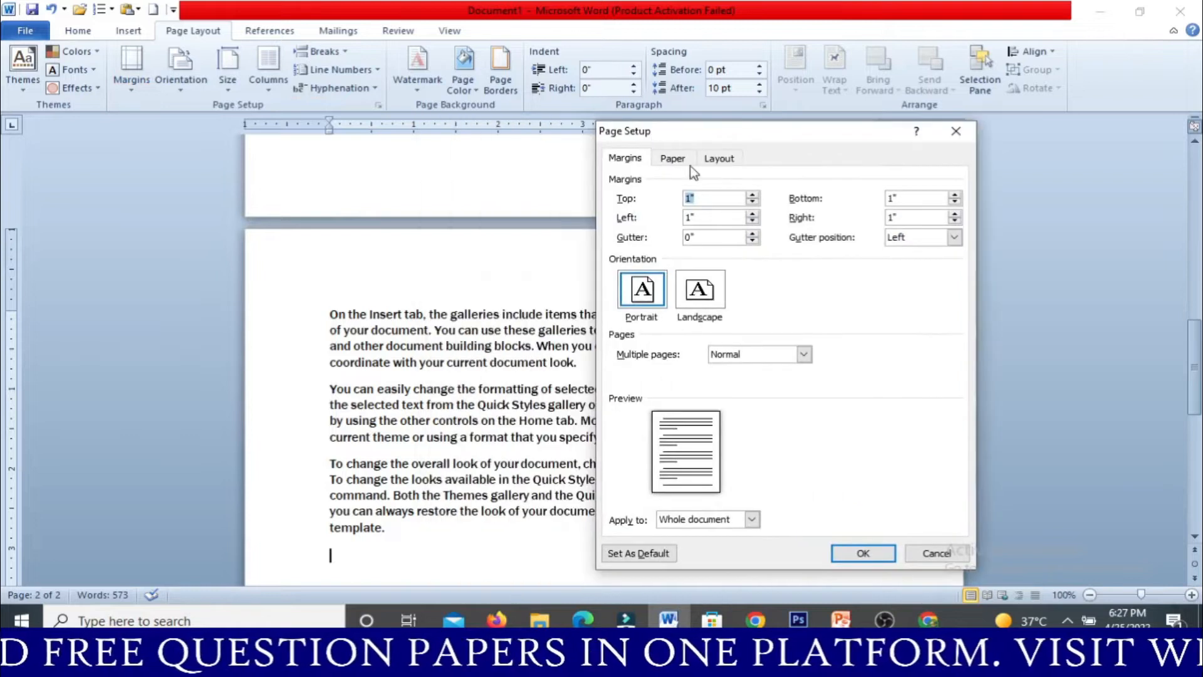
pyautogui.click(751, 203)
pyautogui.click(751, 202)
pyautogui.click(752, 202)
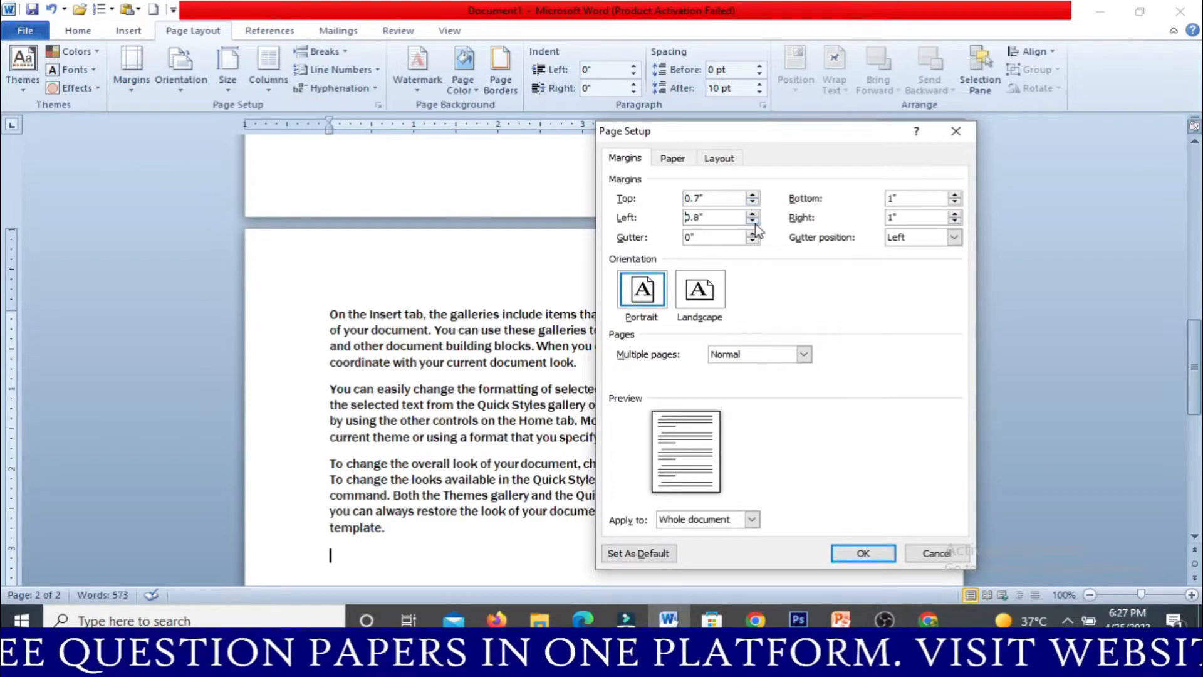
pyautogui.click(956, 220)
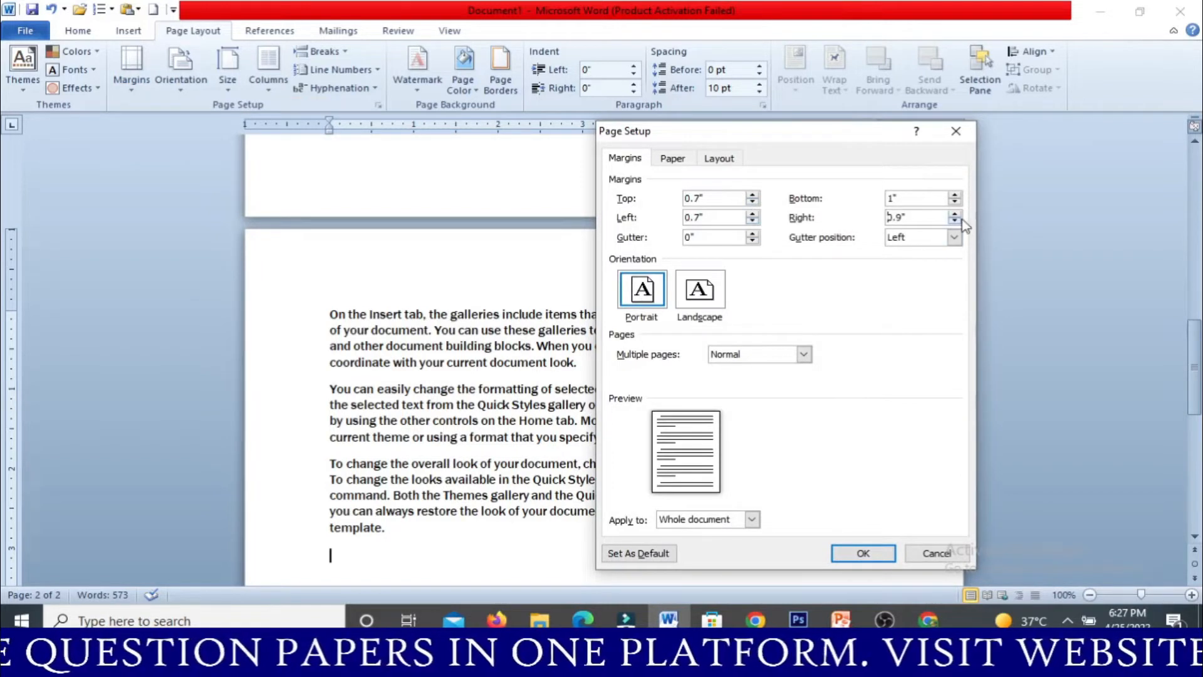
pyautogui.click(956, 220)
pyautogui.click(954, 201)
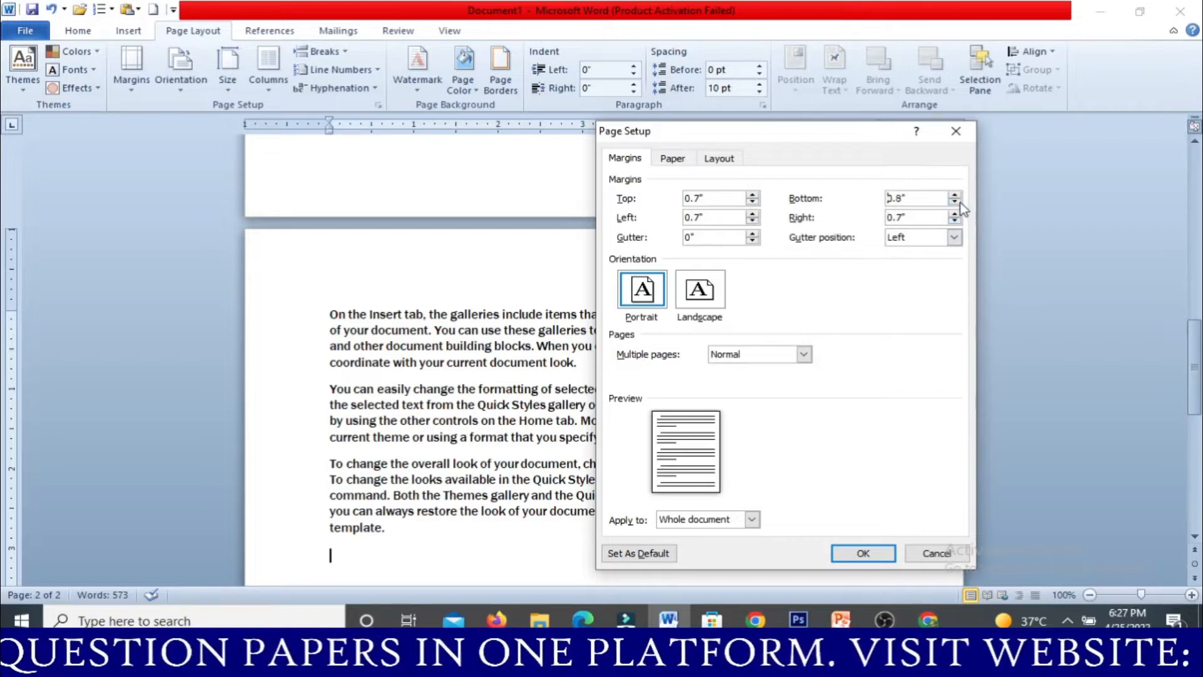
pyautogui.click(959, 201)
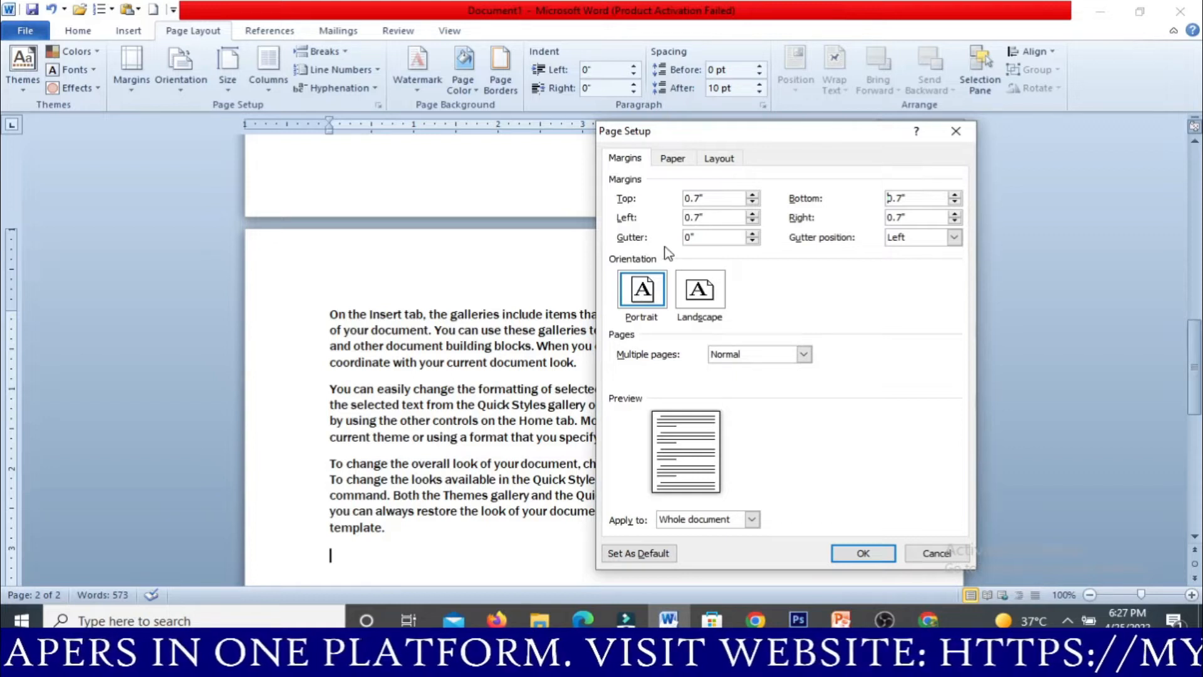
# Set a 0.5" gutter with its position on the left and apply the page setup to the whole document
pyautogui.click(954, 237)
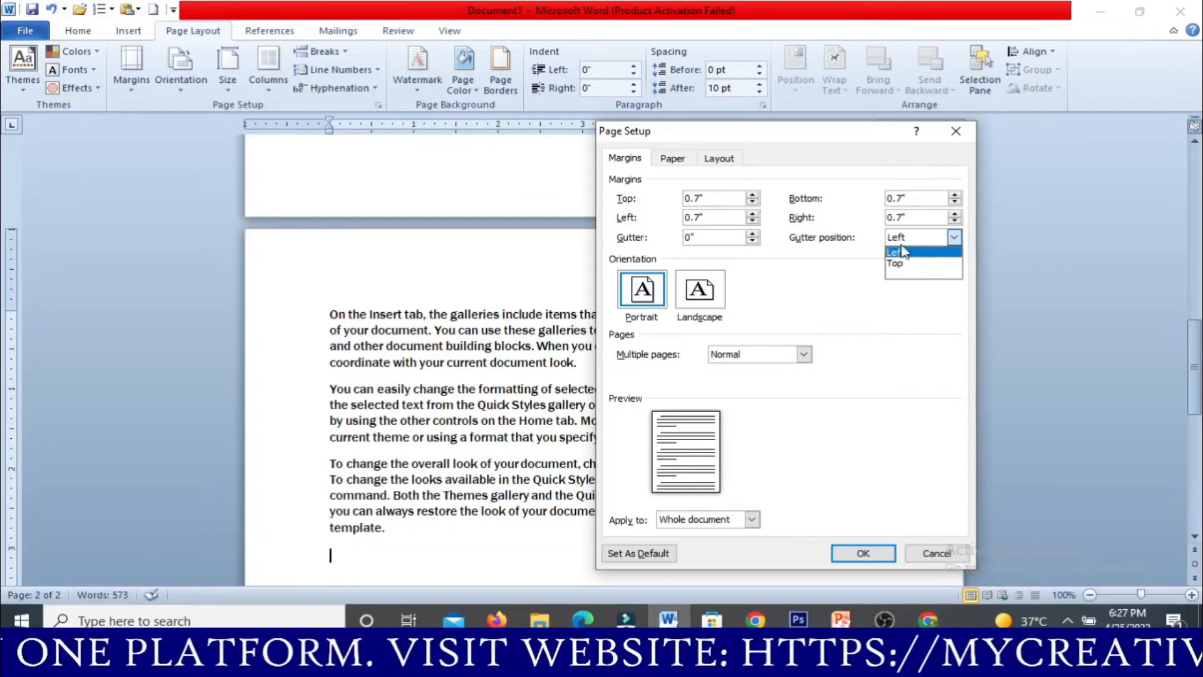
pyautogui.click(901, 251)
pyautogui.click(752, 233)
pyautogui.click(752, 233)
pyautogui.click(751, 234)
pyautogui.click(752, 234)
pyautogui.click(752, 234)
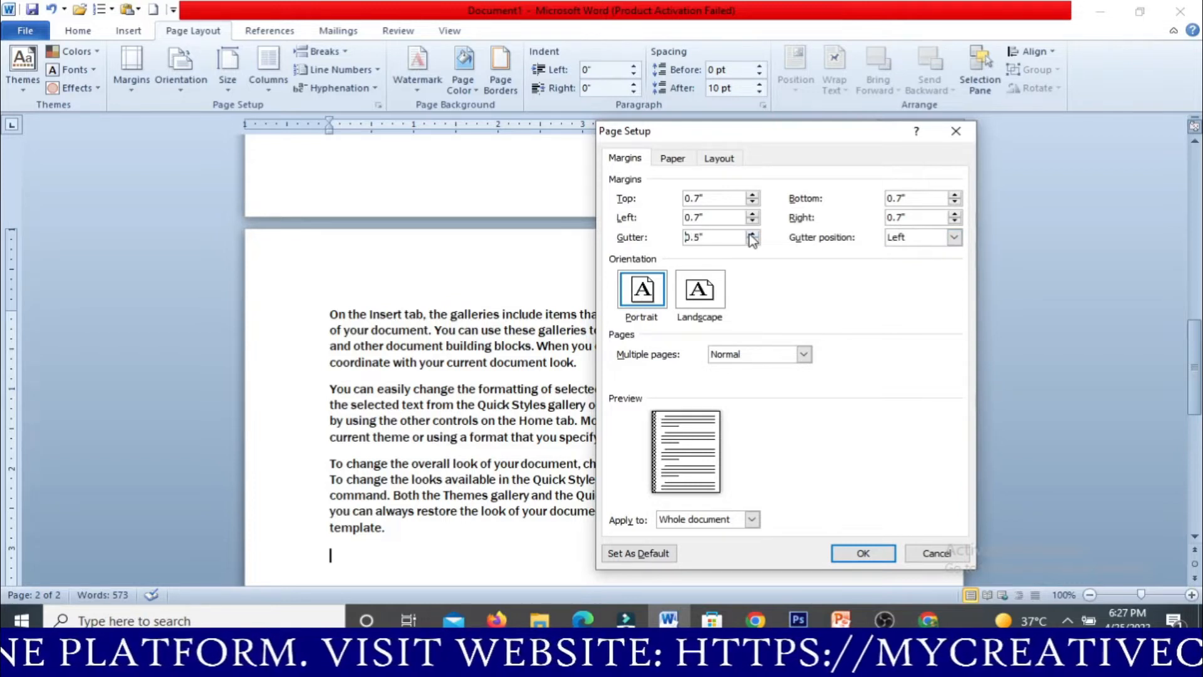
pyautogui.click(864, 553)
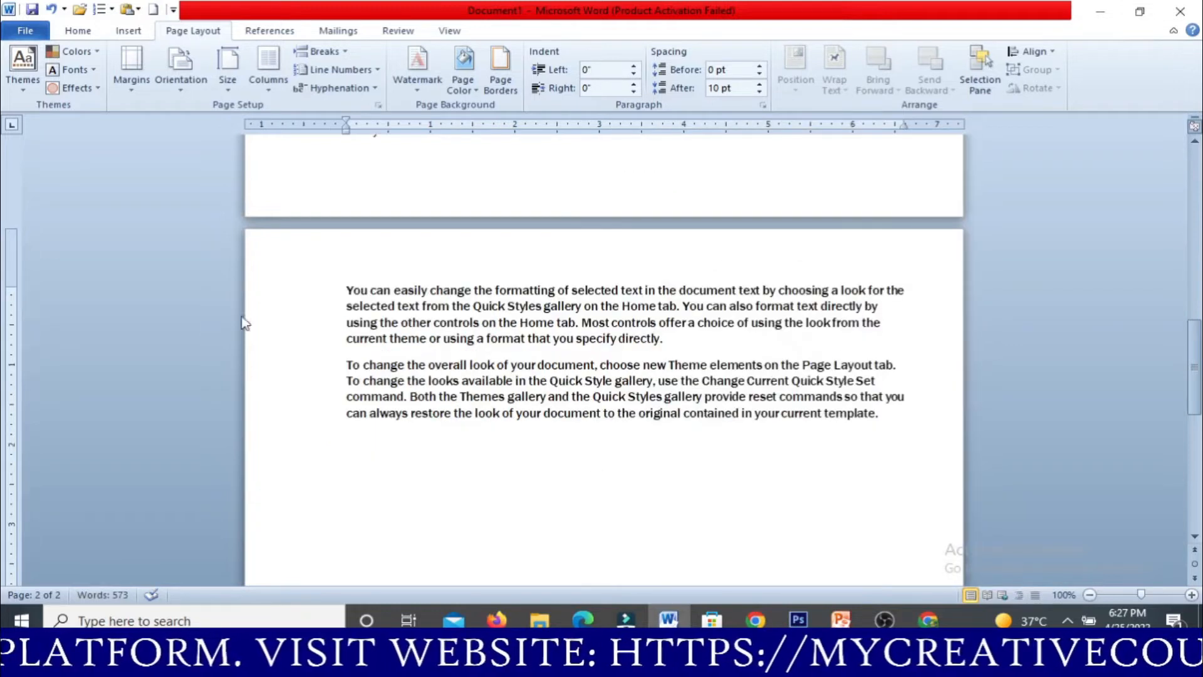
# Review the pages with the custom margins and zoom out to 50% to view both pages side by side
pyautogui.scroll(15, 510, 228)
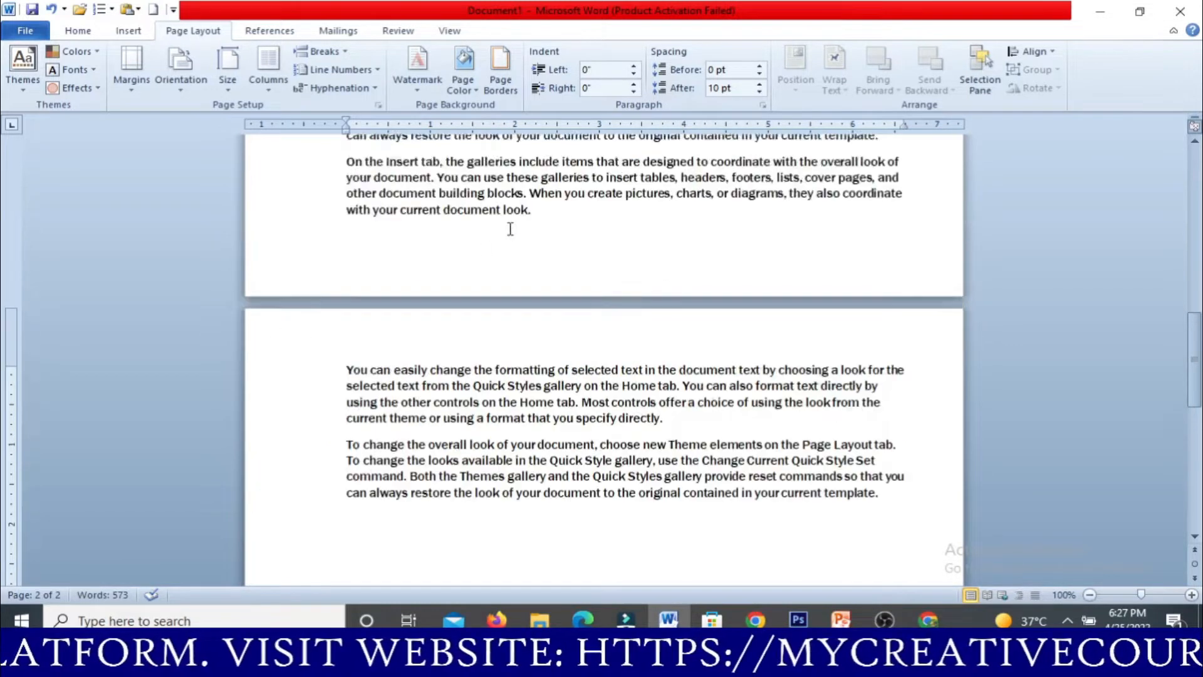
pyautogui.scroll(-6, 545, 269)
pyautogui.scroll(4, 593, 409)
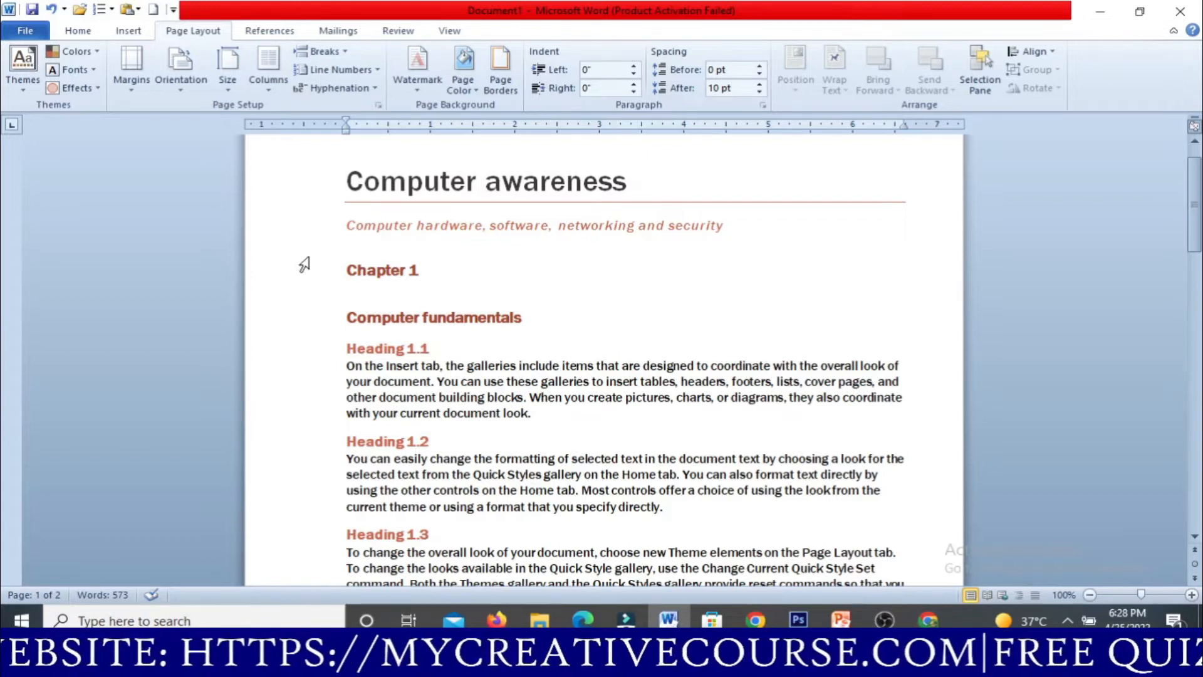
pyautogui.click(115, 88)
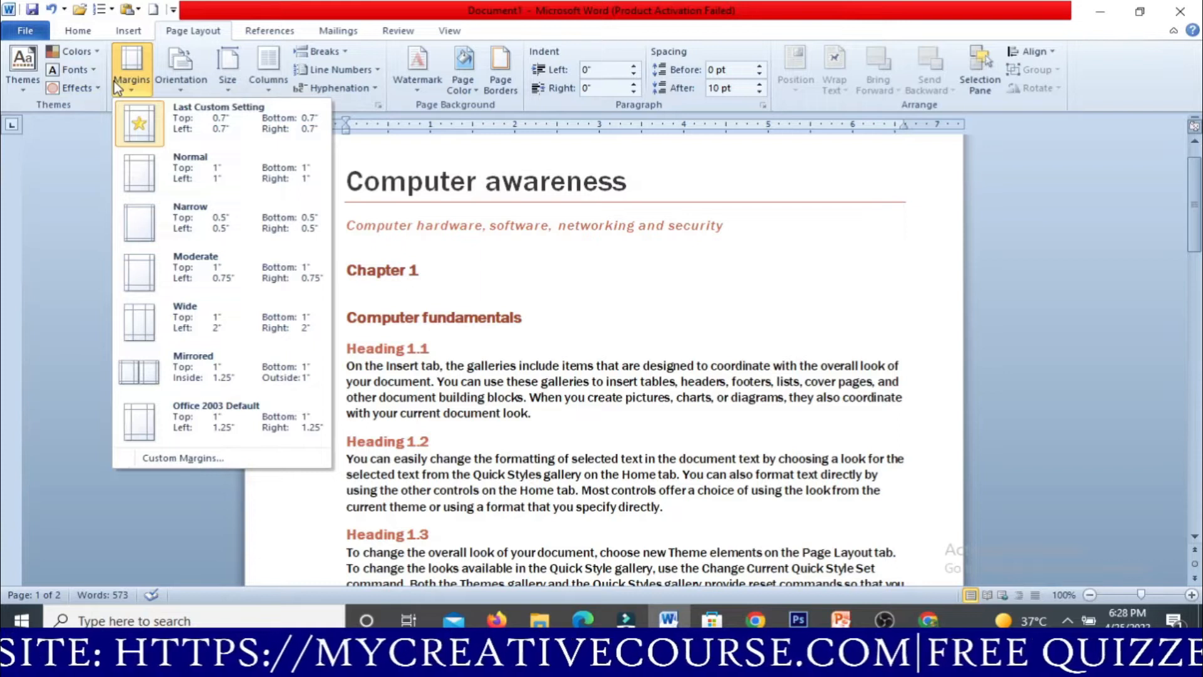
pyautogui.click(182, 91)
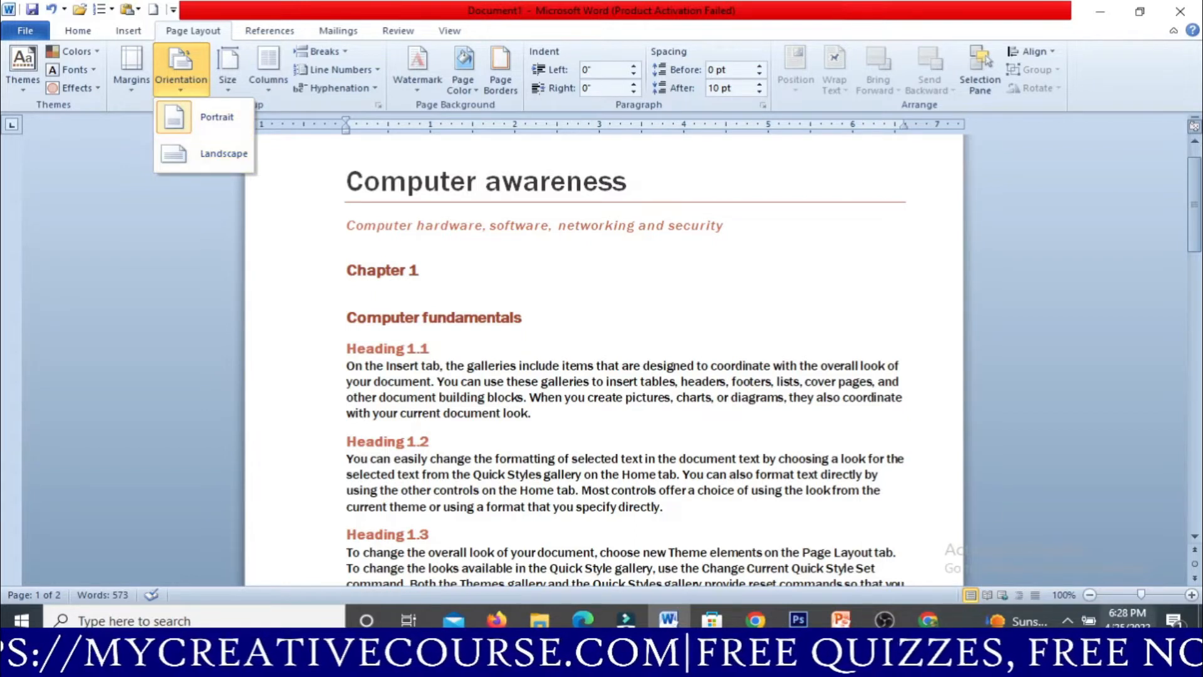
pyautogui.click(1091, 595)
pyautogui.click(1091, 594)
pyautogui.click(1092, 595)
pyautogui.click(1091, 594)
pyautogui.click(1091, 595)
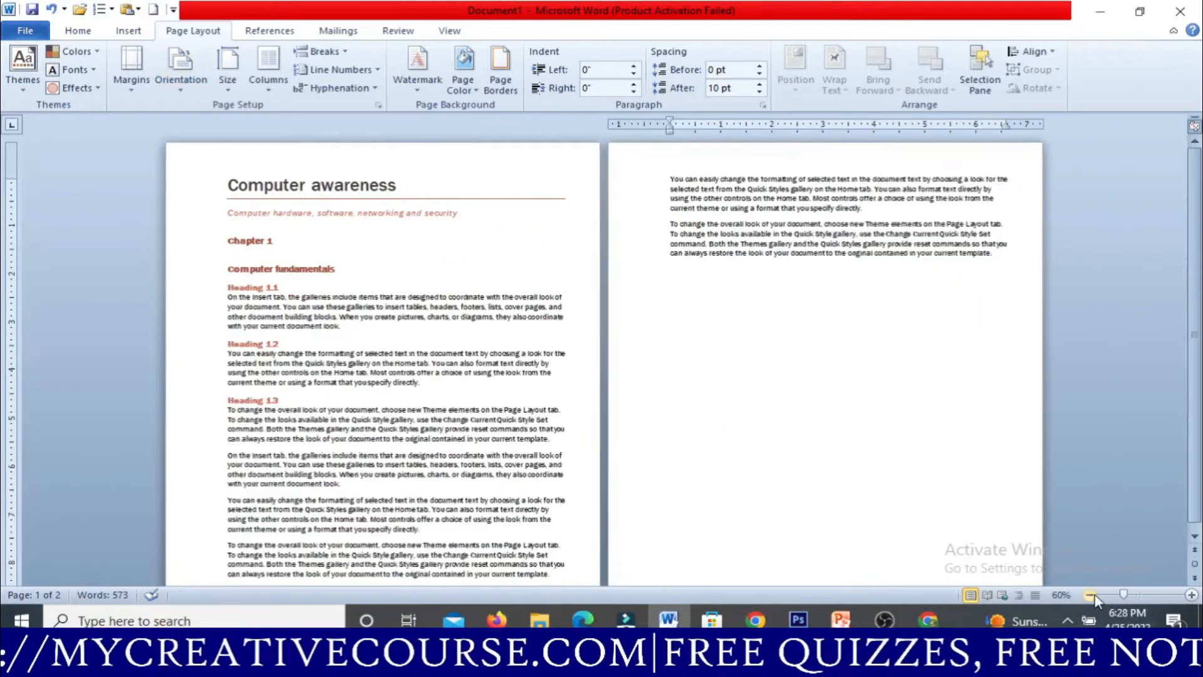
pyautogui.click(1091, 594)
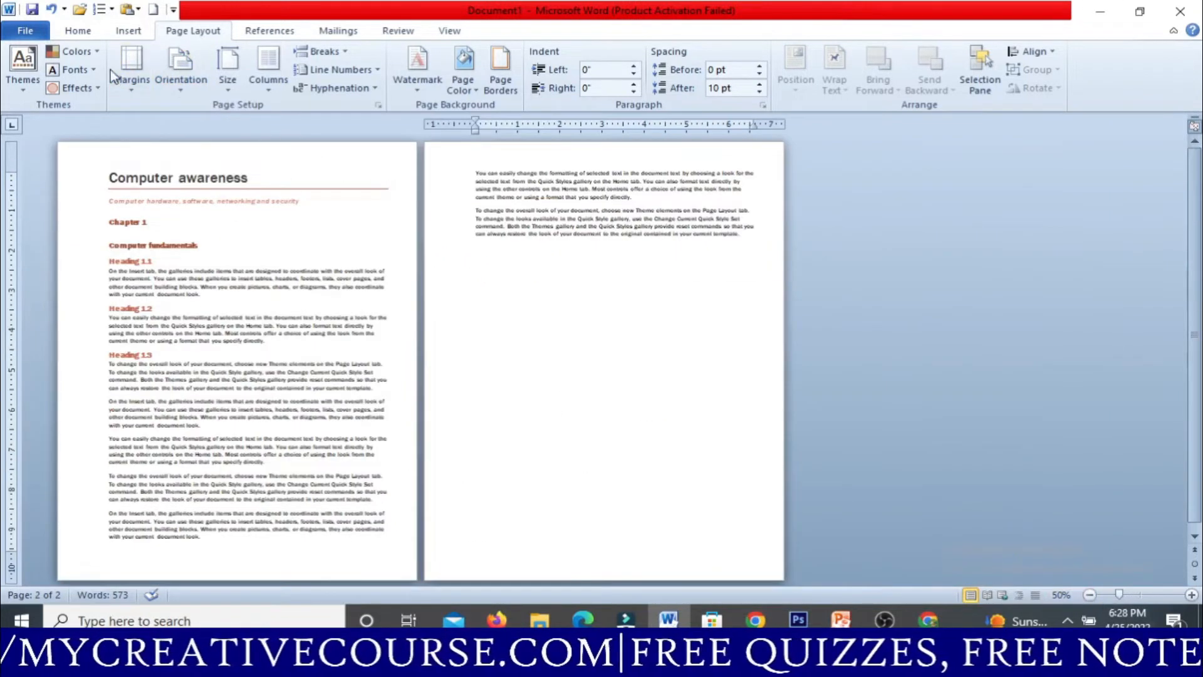
# Try the Landscape page orientation and return the document to Portrait
pyautogui.click(191, 89)
pyautogui.click(186, 141)
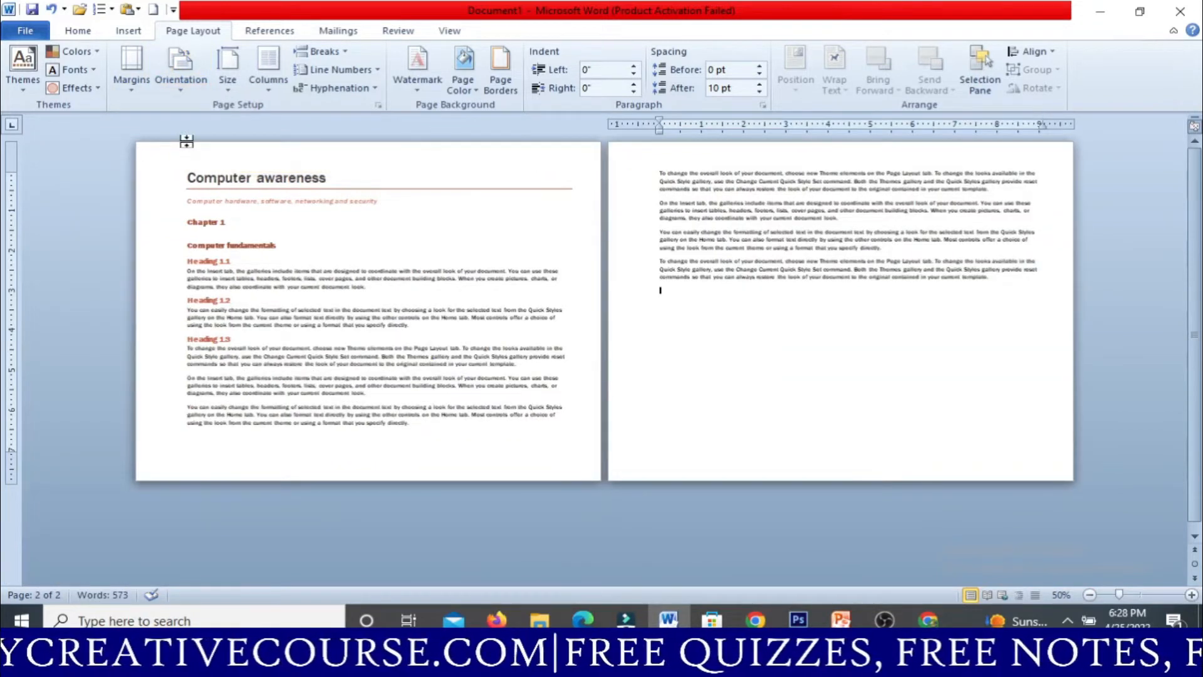
pyautogui.click(182, 92)
pyautogui.click(179, 118)
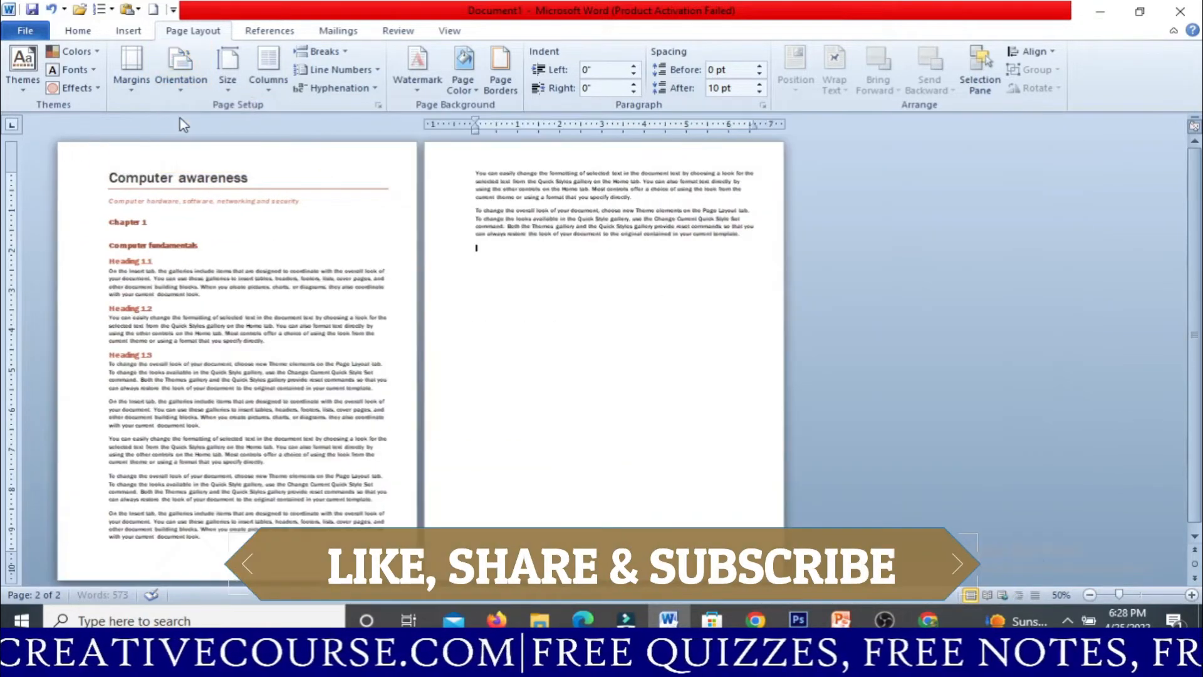
# Set the document's paper size to A4 210 x 297 mm
pyautogui.click(224, 85)
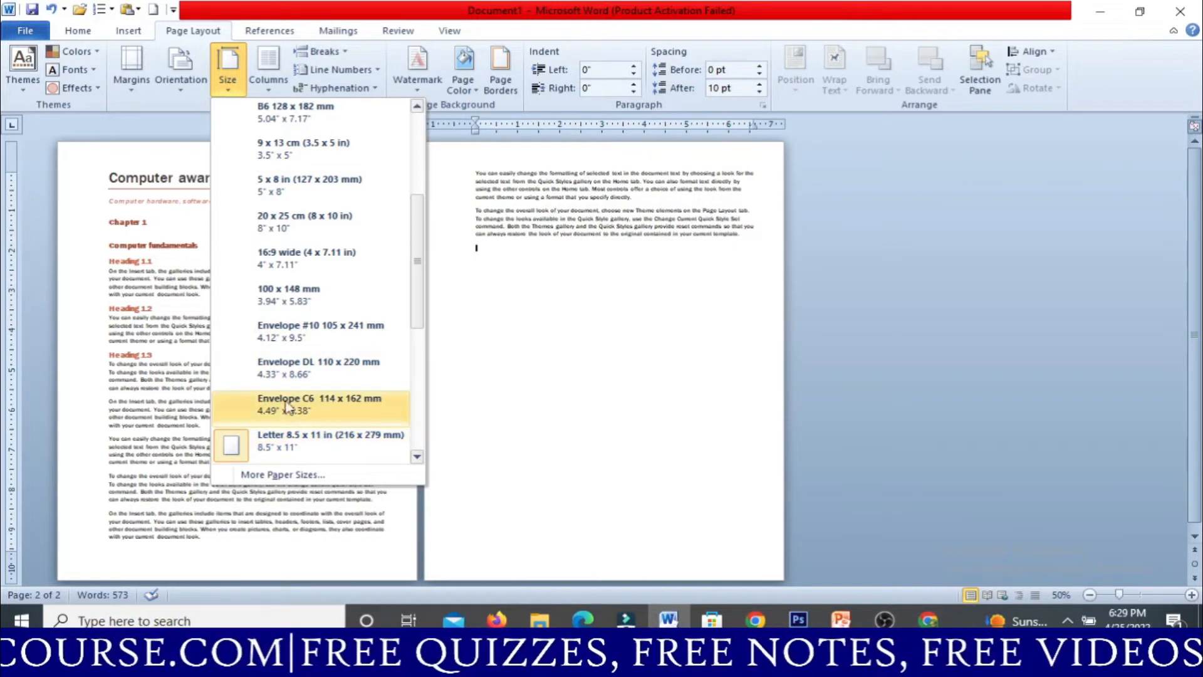
pyautogui.scroll(2, 287, 162)
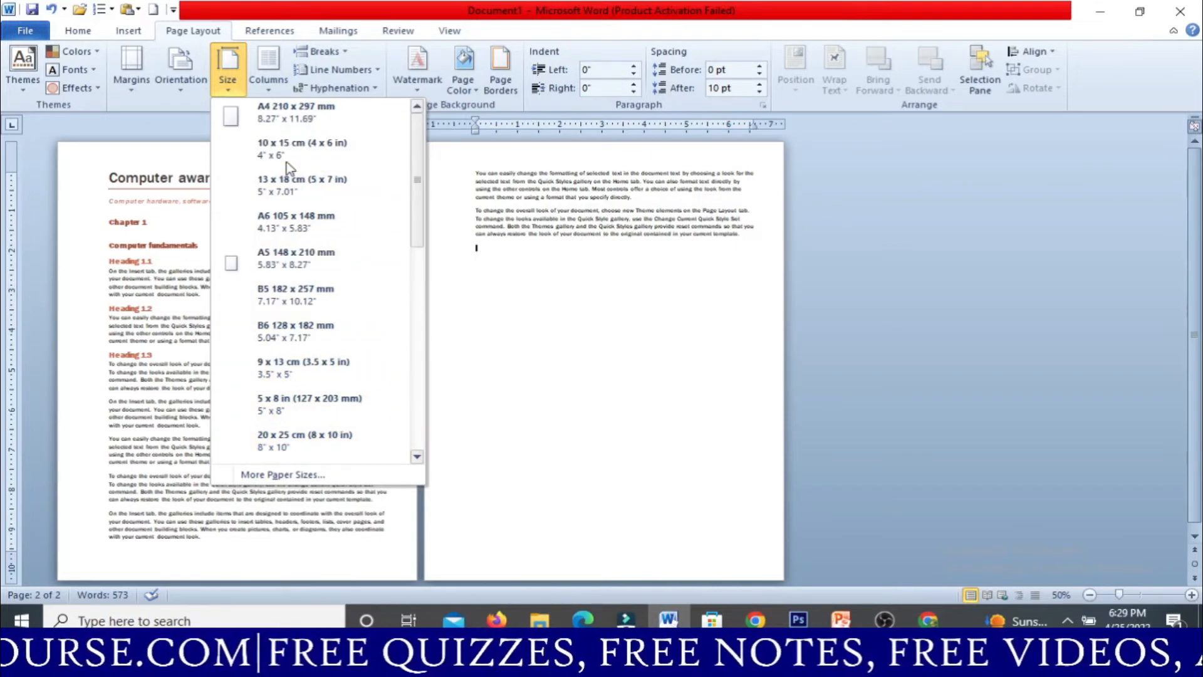
pyautogui.click(288, 125)
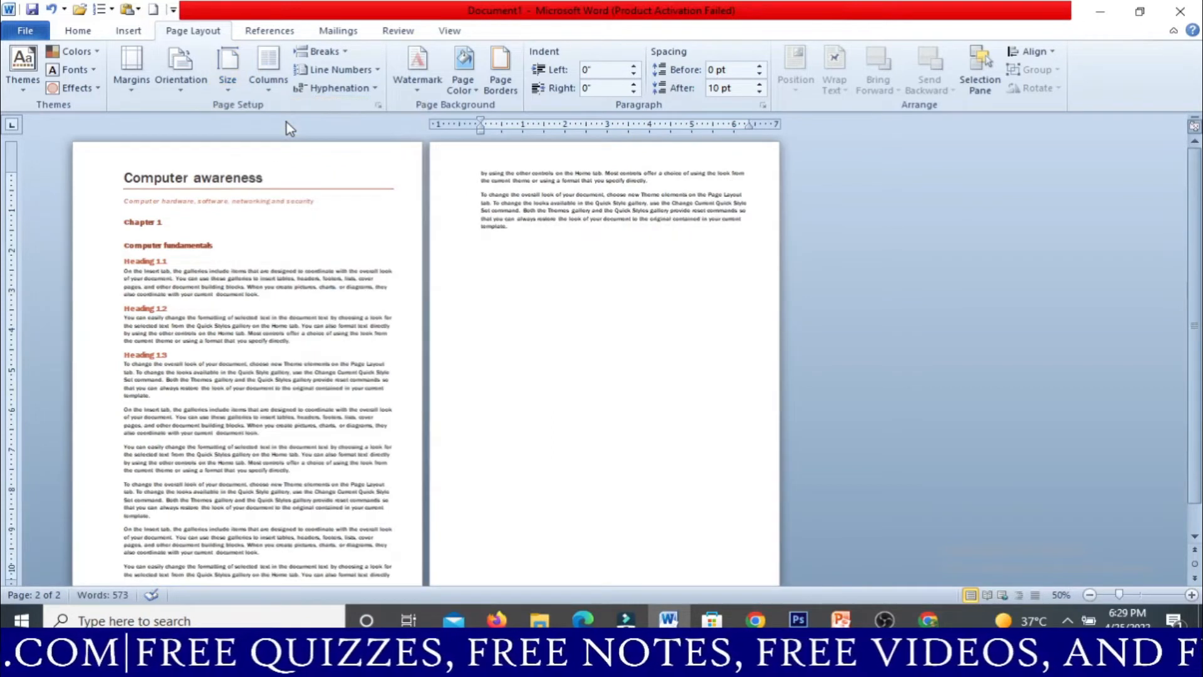
# Set the document's paper size to Letter 8.5 x 11 in
pyautogui.click(228, 88)
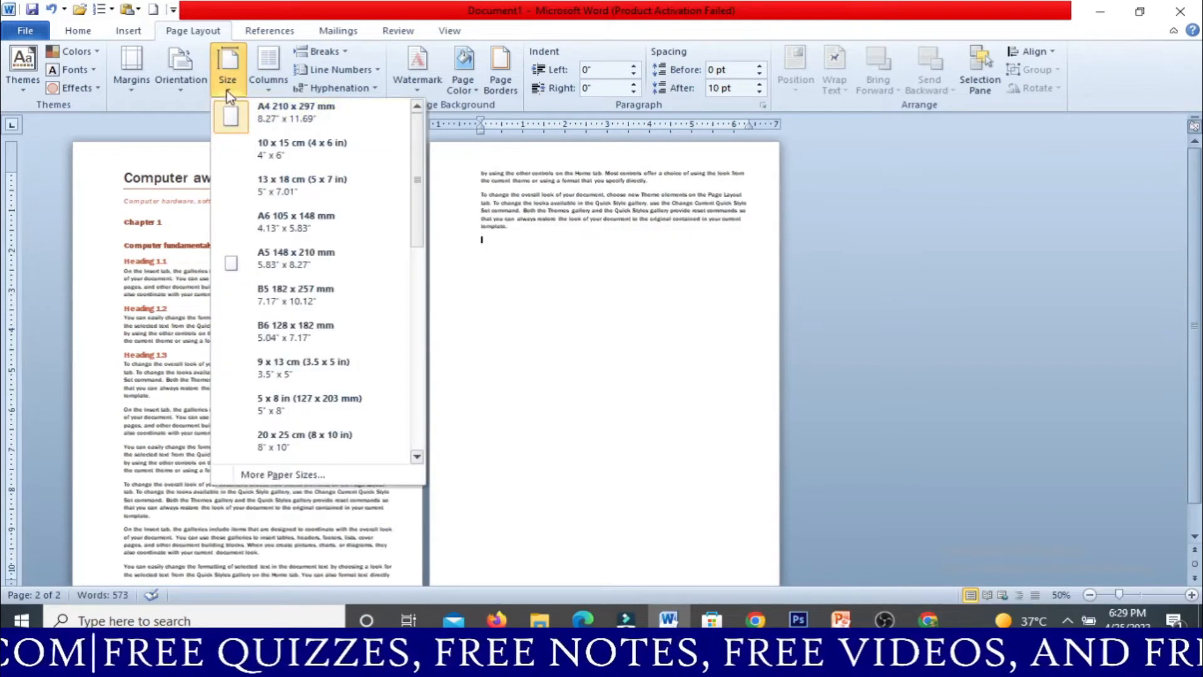
pyautogui.scroll(-3, 355, 283)
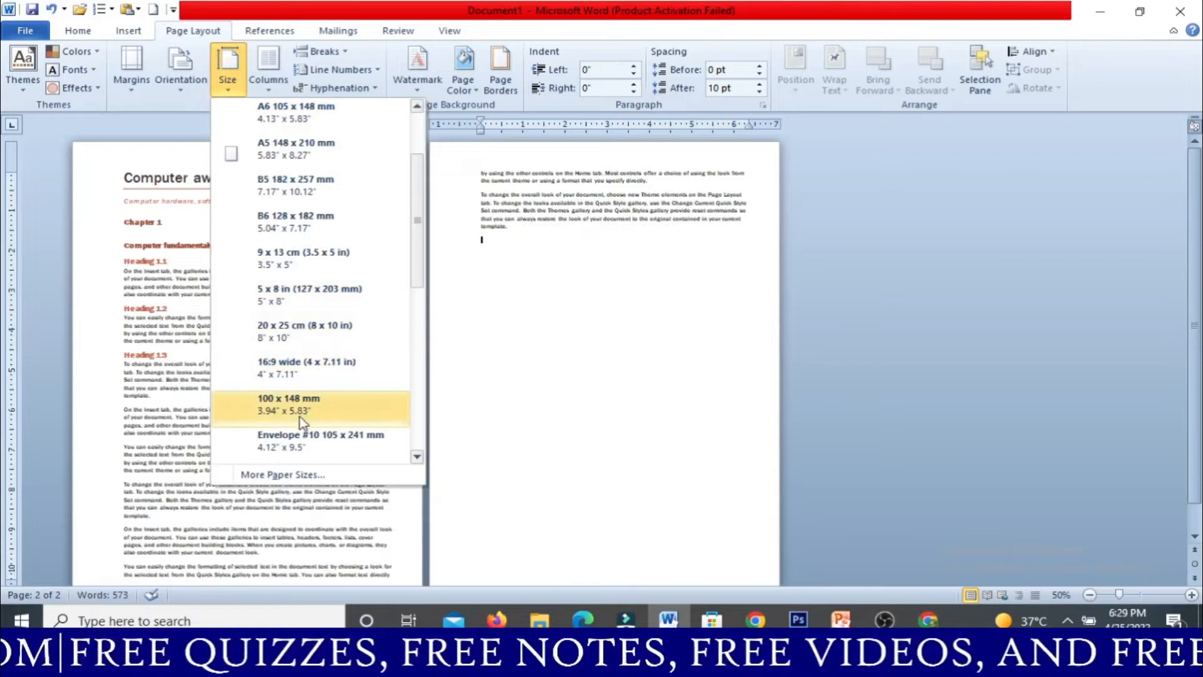
pyautogui.scroll(-1, 299, 416)
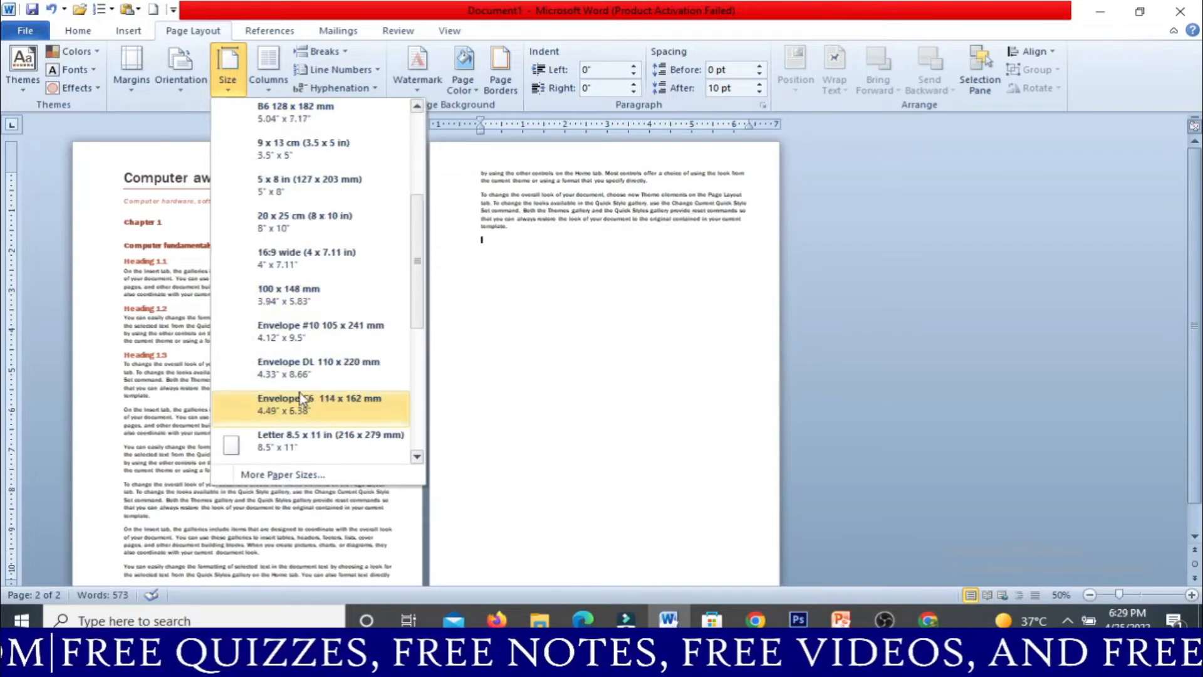
pyautogui.click(287, 442)
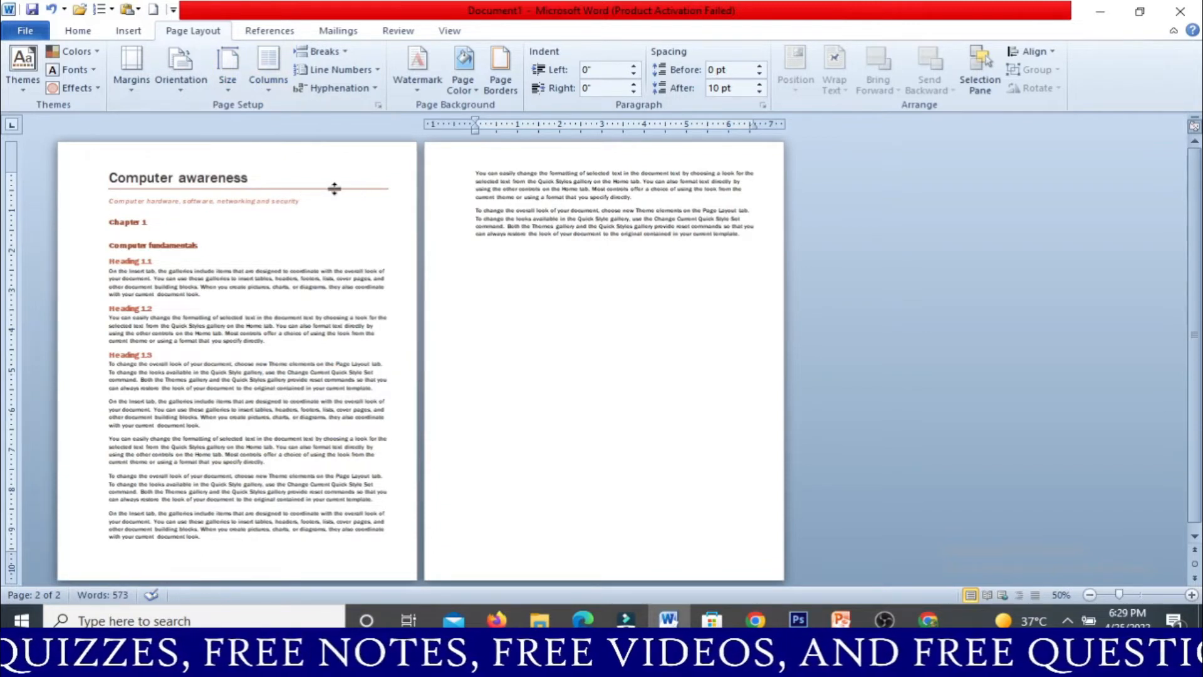
# Try the Two, Three and Left column presets on the document's text
pyautogui.click(276, 88)
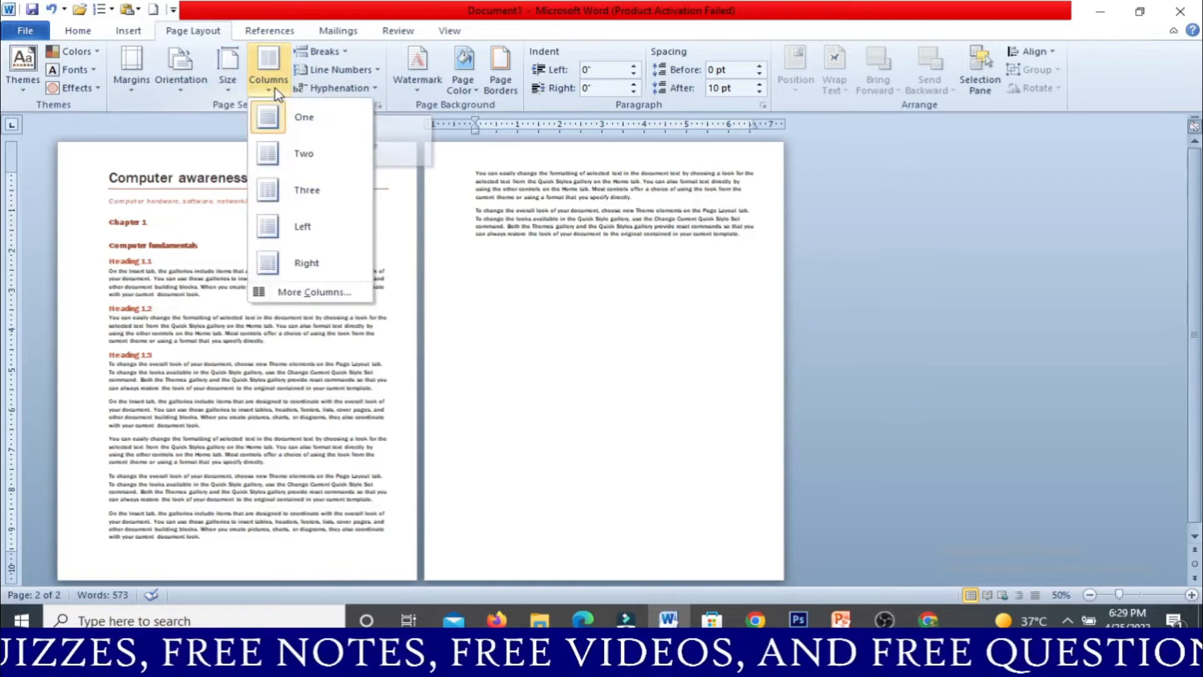
pyautogui.click(295, 157)
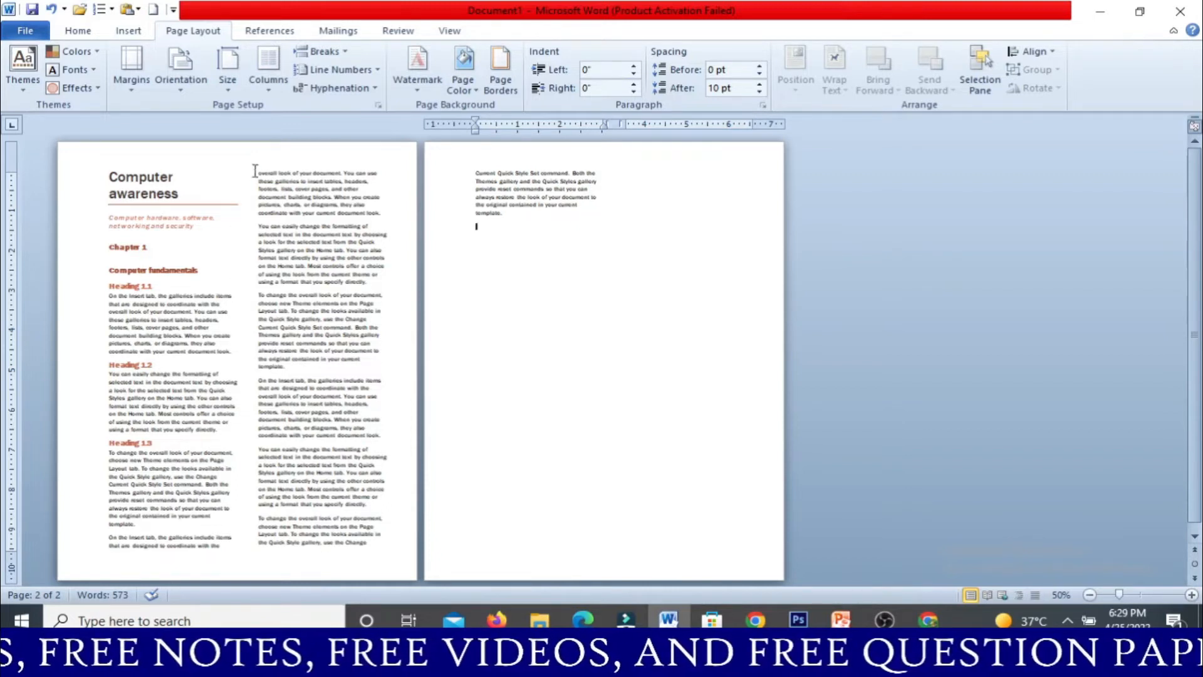
pyautogui.click(270, 80)
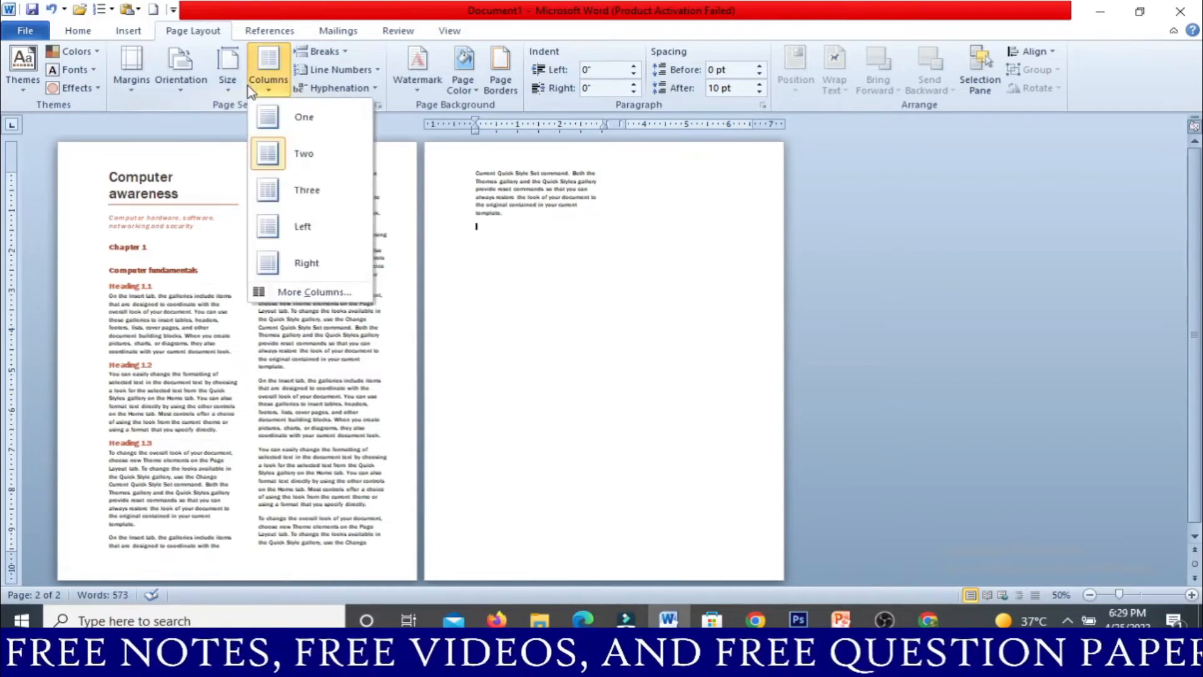
pyautogui.click(271, 194)
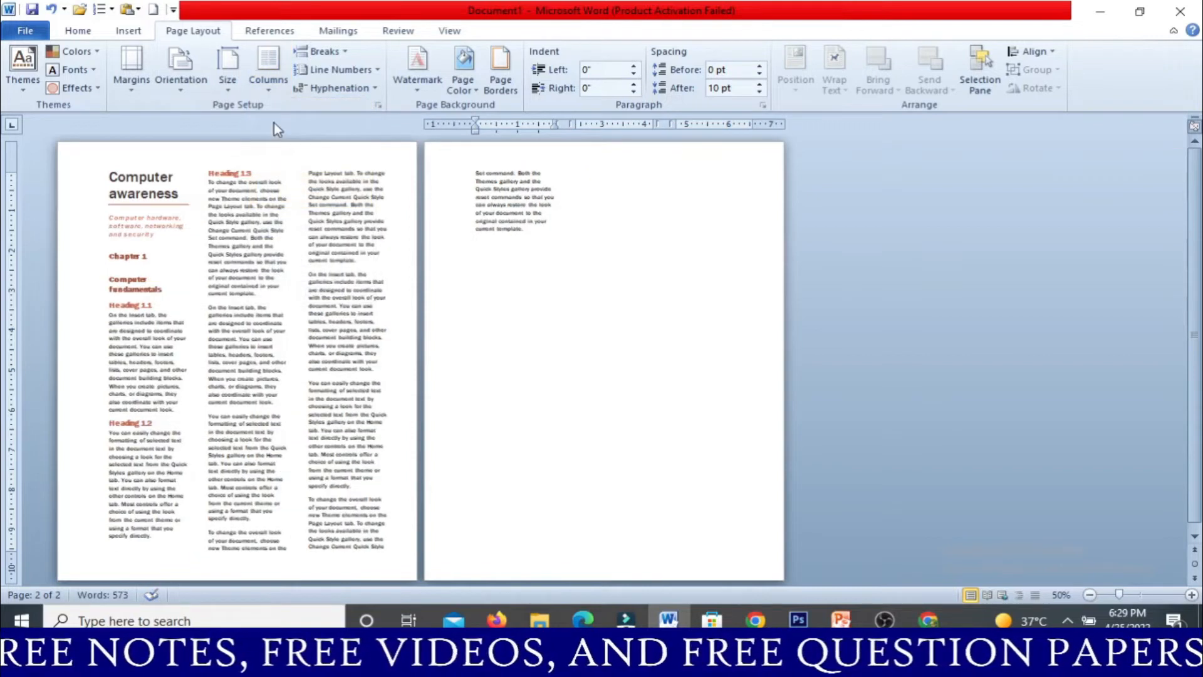
pyautogui.click(268, 73)
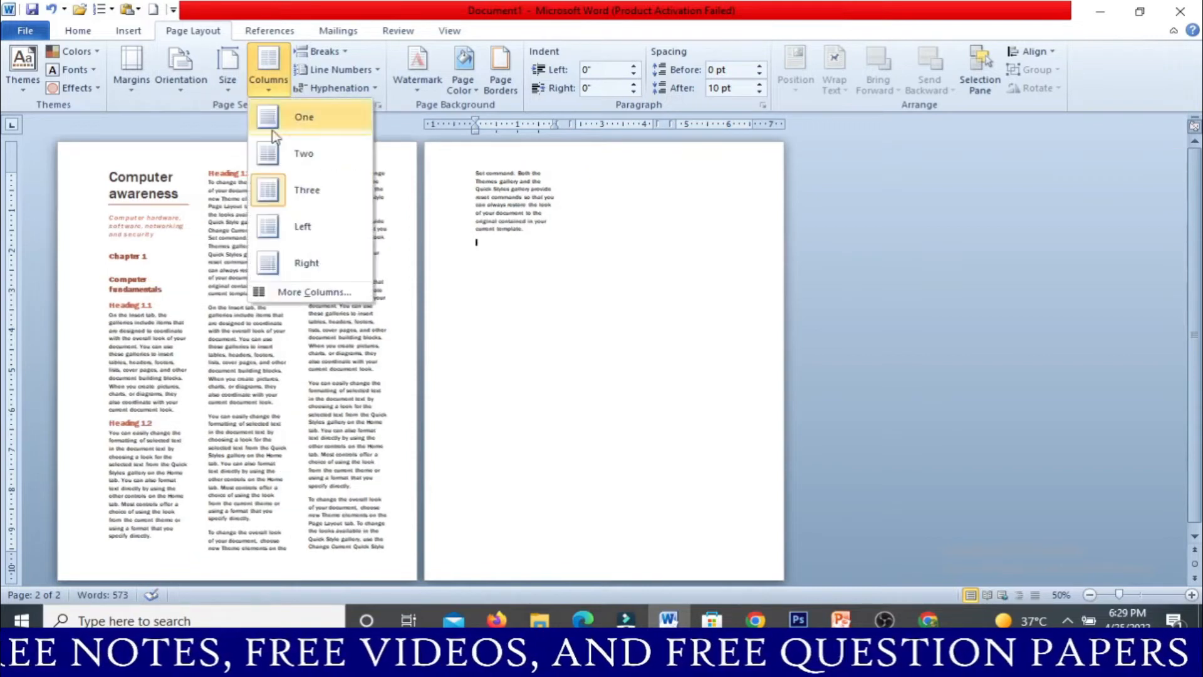
pyautogui.click(286, 241)
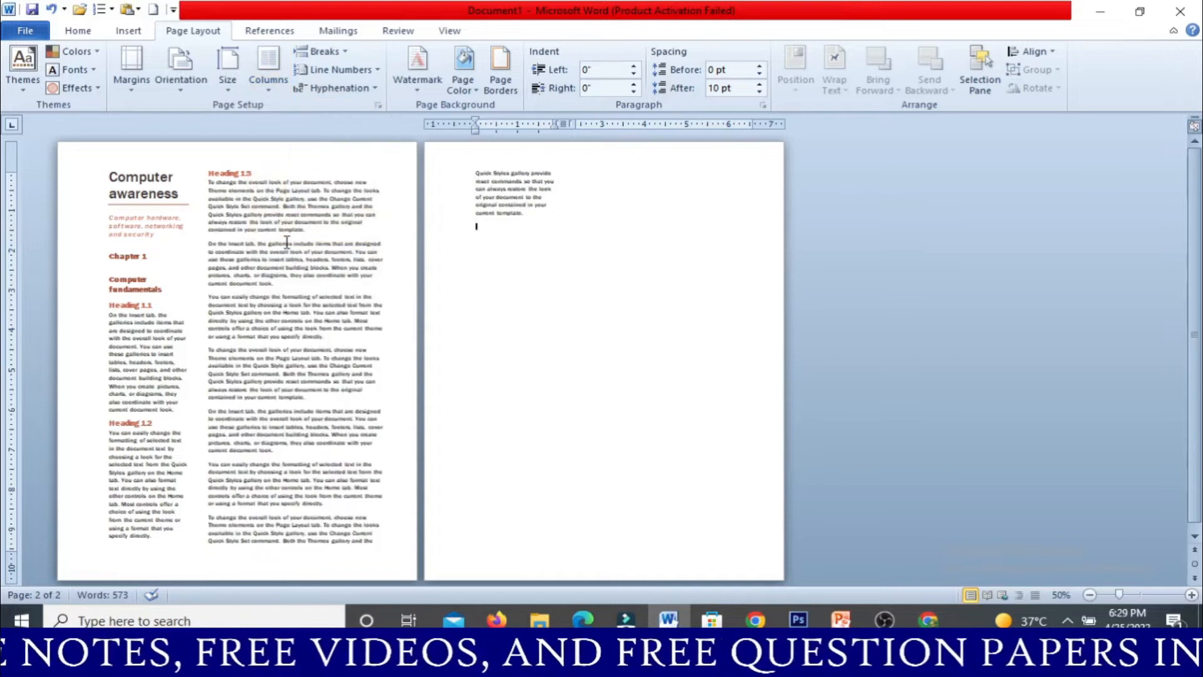
# Lay out the document's text in two equal columns
pyautogui.click(271, 88)
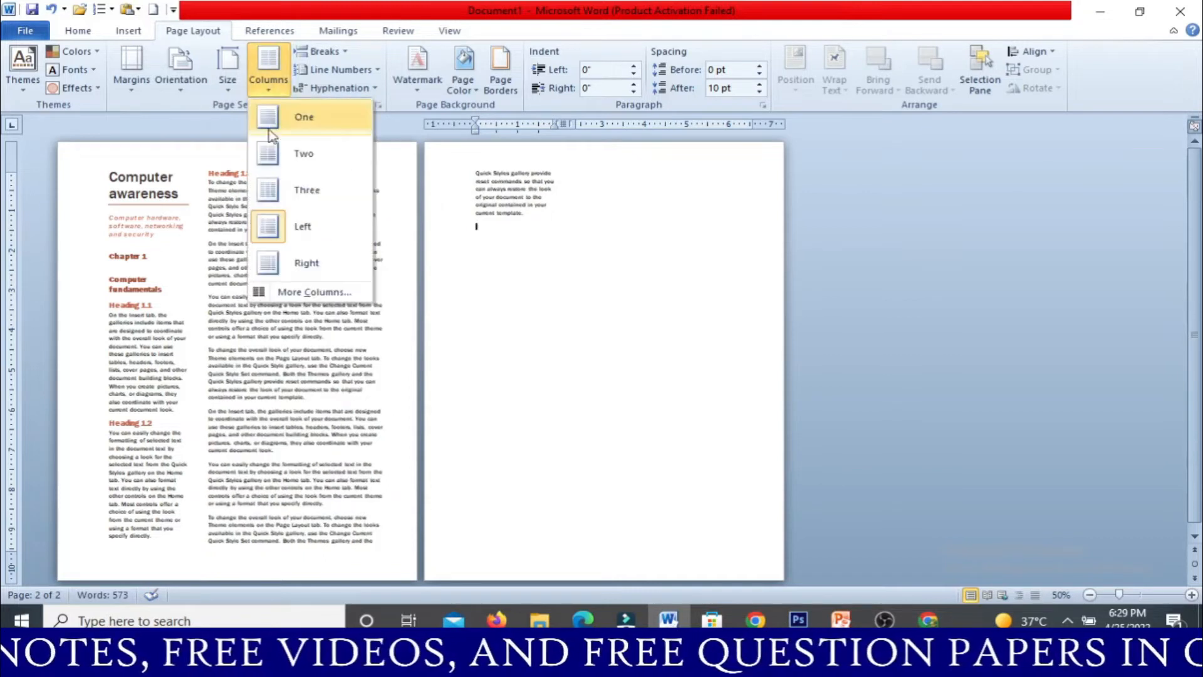
pyautogui.click(271, 157)
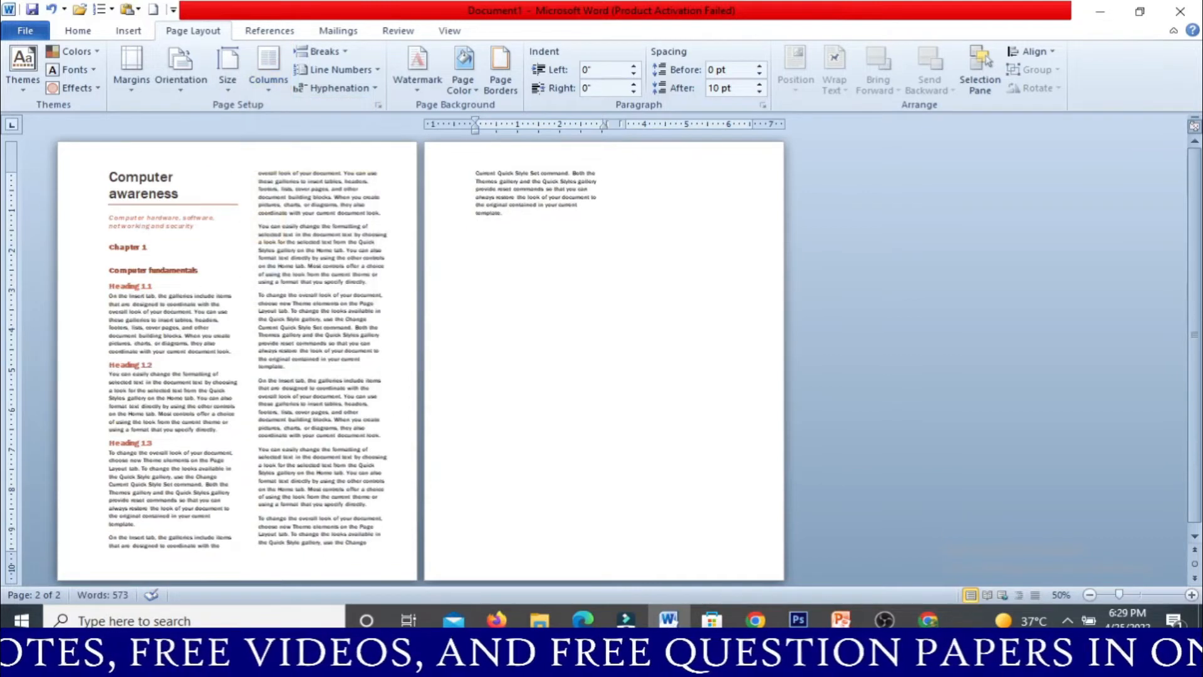
# Zoom in to 110% and examine how the headings and paragraphs flow in the two-column layout on the first page
pyautogui.click(1190, 594)
pyautogui.click(1191, 594)
pyautogui.click(1191, 594)
pyautogui.click(1190, 593)
pyautogui.click(1191, 593)
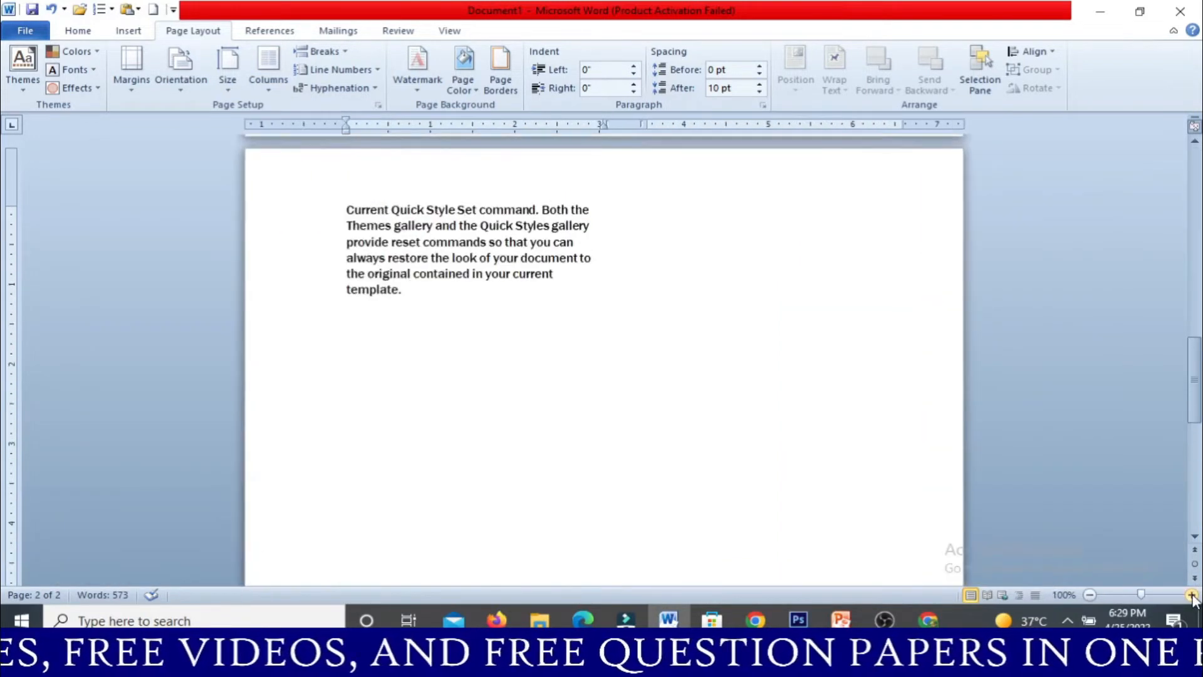
pyautogui.click(1191, 594)
pyautogui.scroll(6, 530, 378)
pyautogui.scroll(6, 530, 378)
pyautogui.scroll(-6, 529, 379)
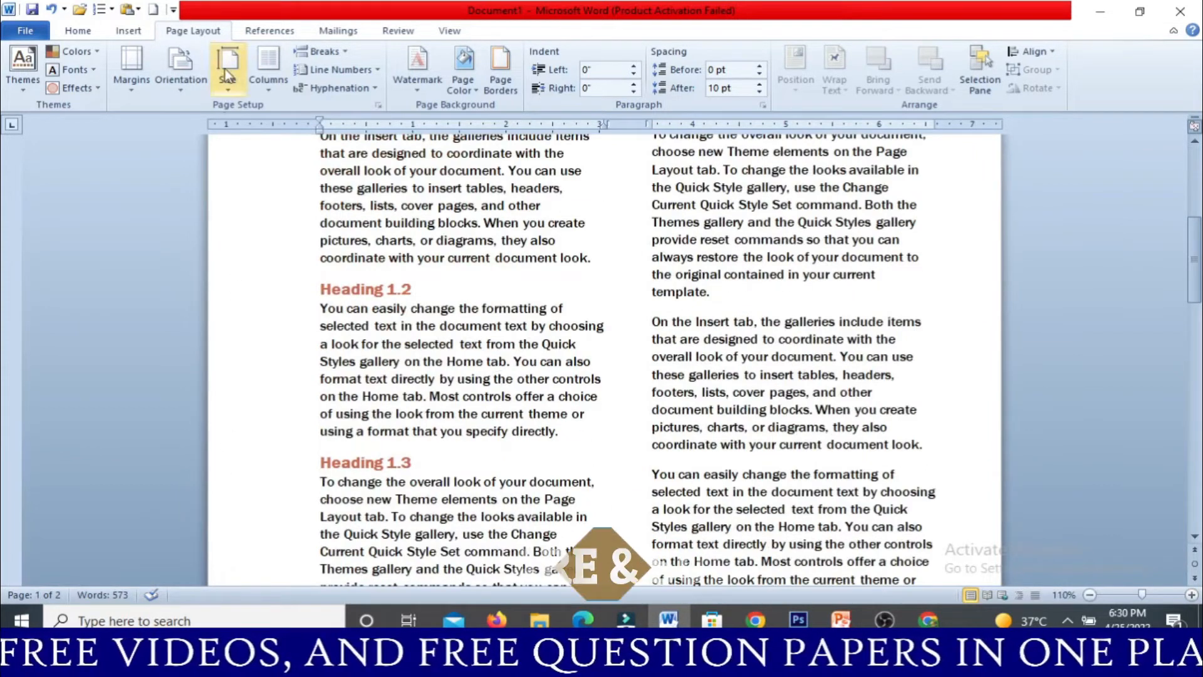
# Preview a five-column layout in the detailed column settings and cancel it
pyautogui.click(276, 89)
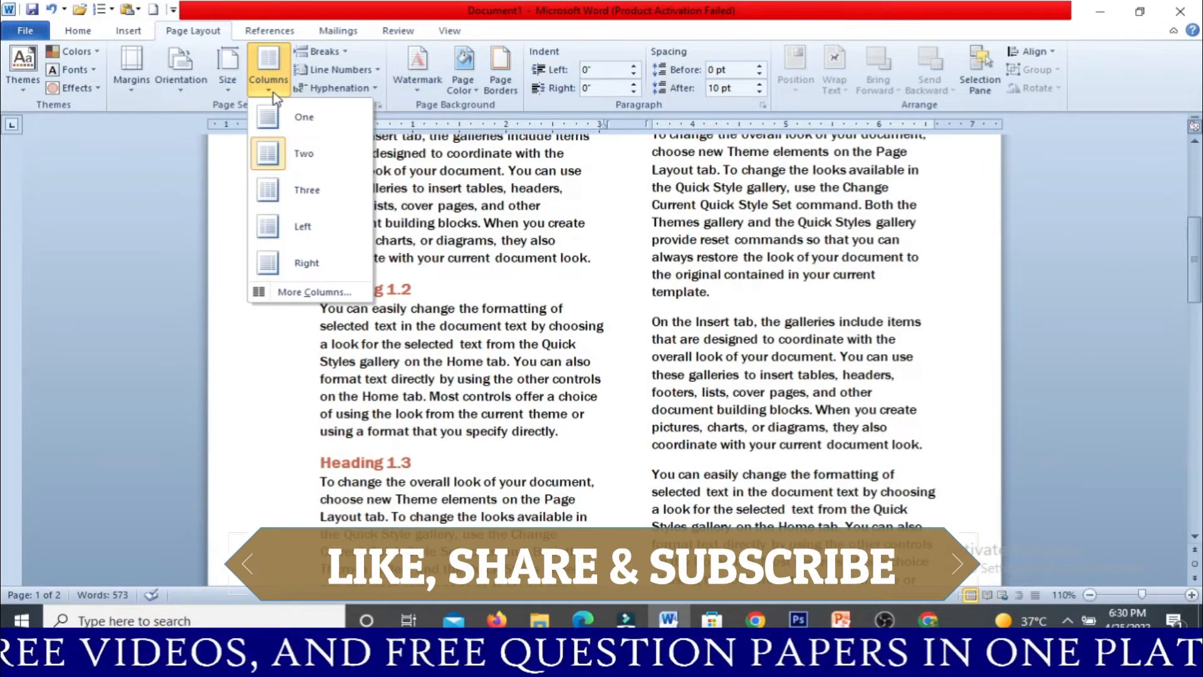
pyautogui.click(278, 291)
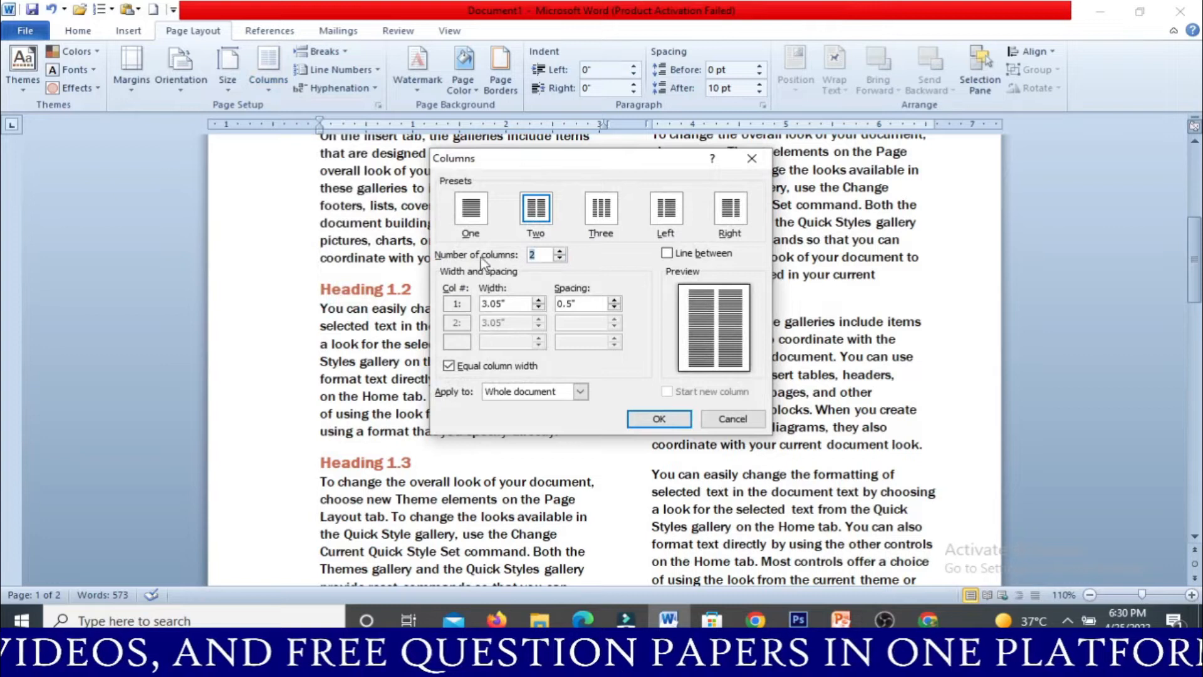
pyautogui.click(559, 251)
pyautogui.click(559, 251)
pyautogui.click(559, 251)
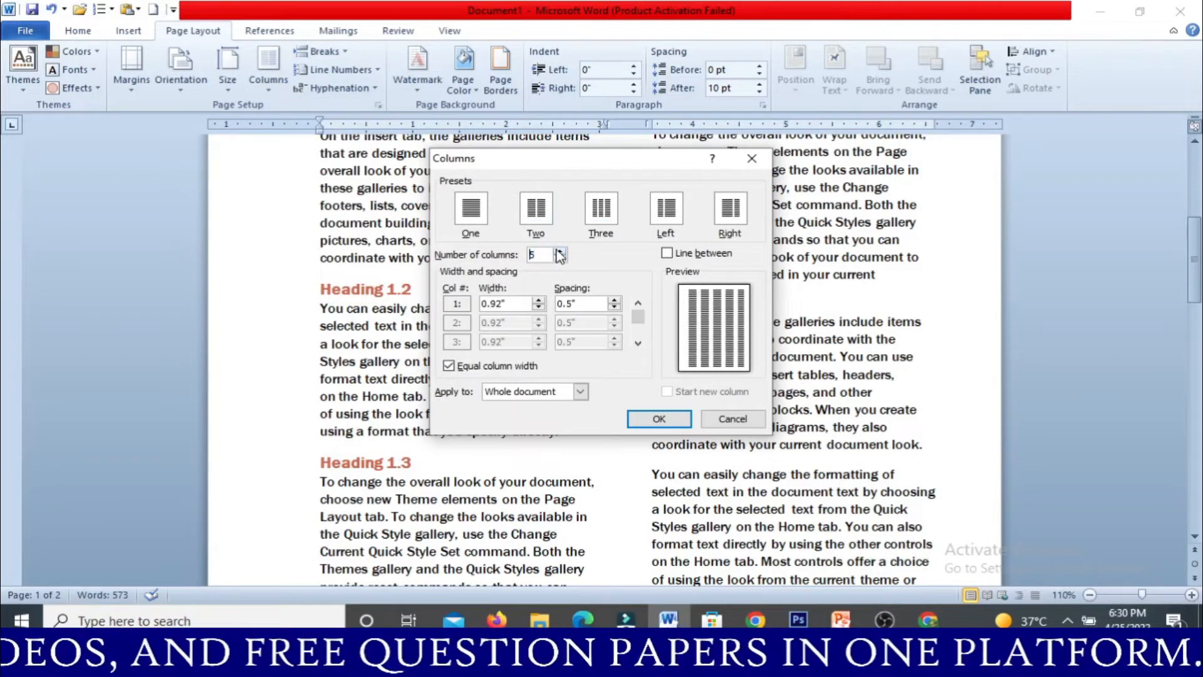
pyautogui.click(727, 419)
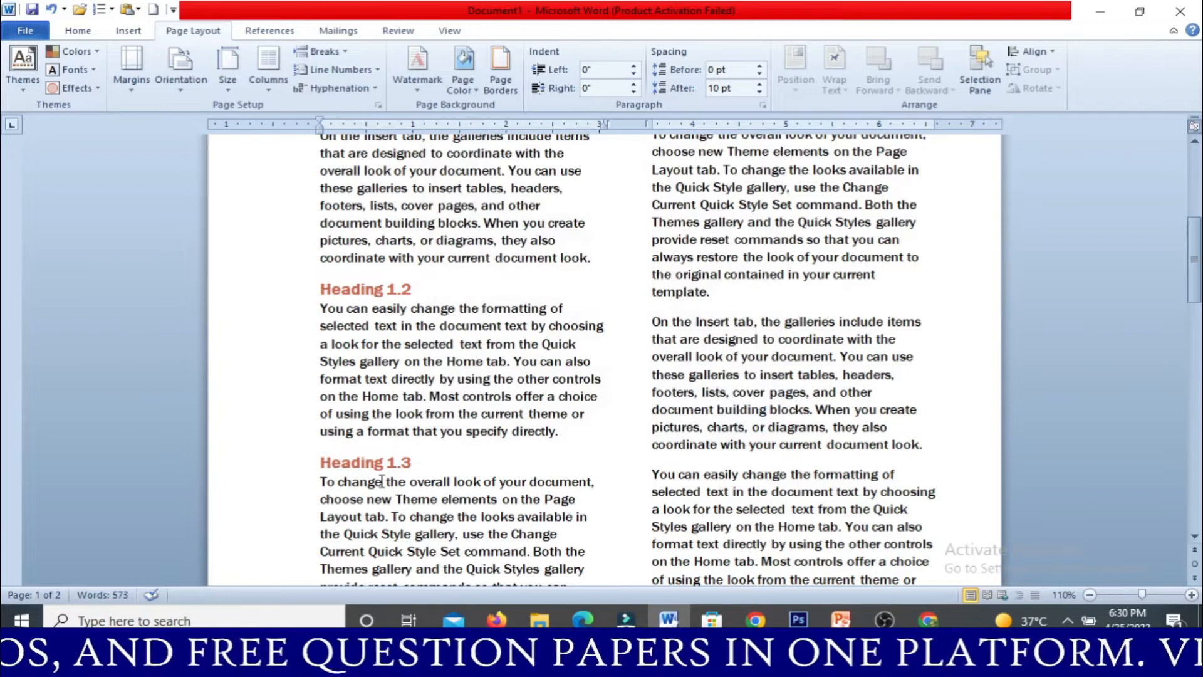
# Try a column break before Heading 1.3 and undo it
pyautogui.scroll(-3, 378, 480)
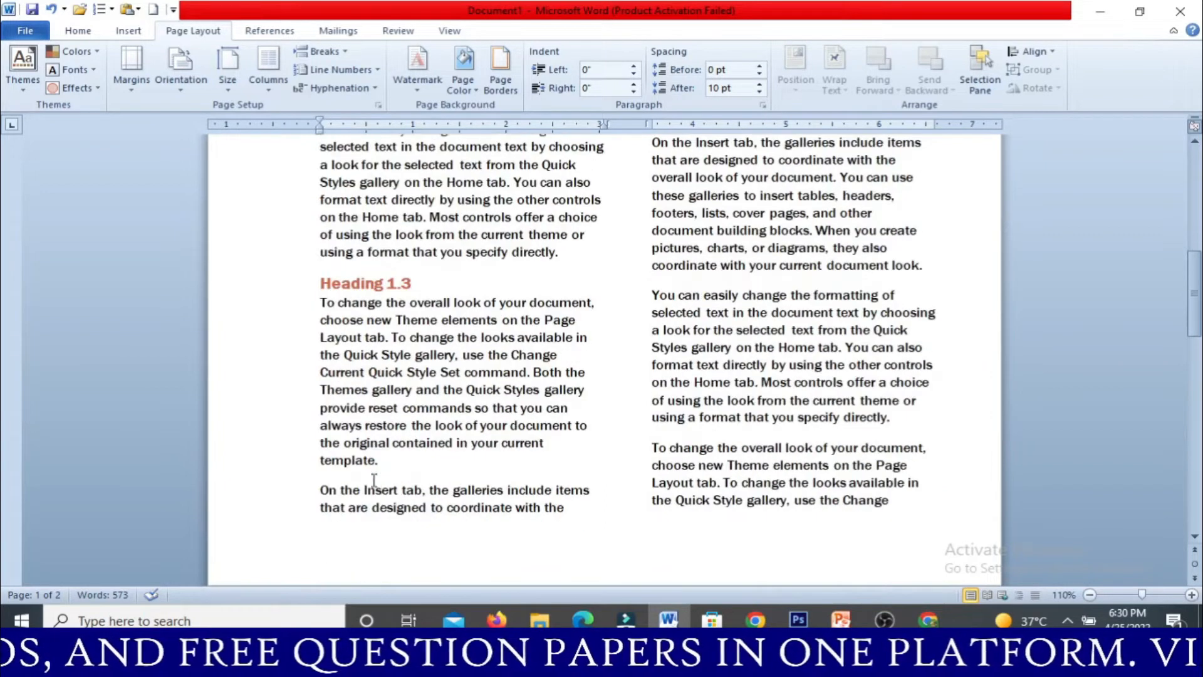
pyautogui.click(320, 283)
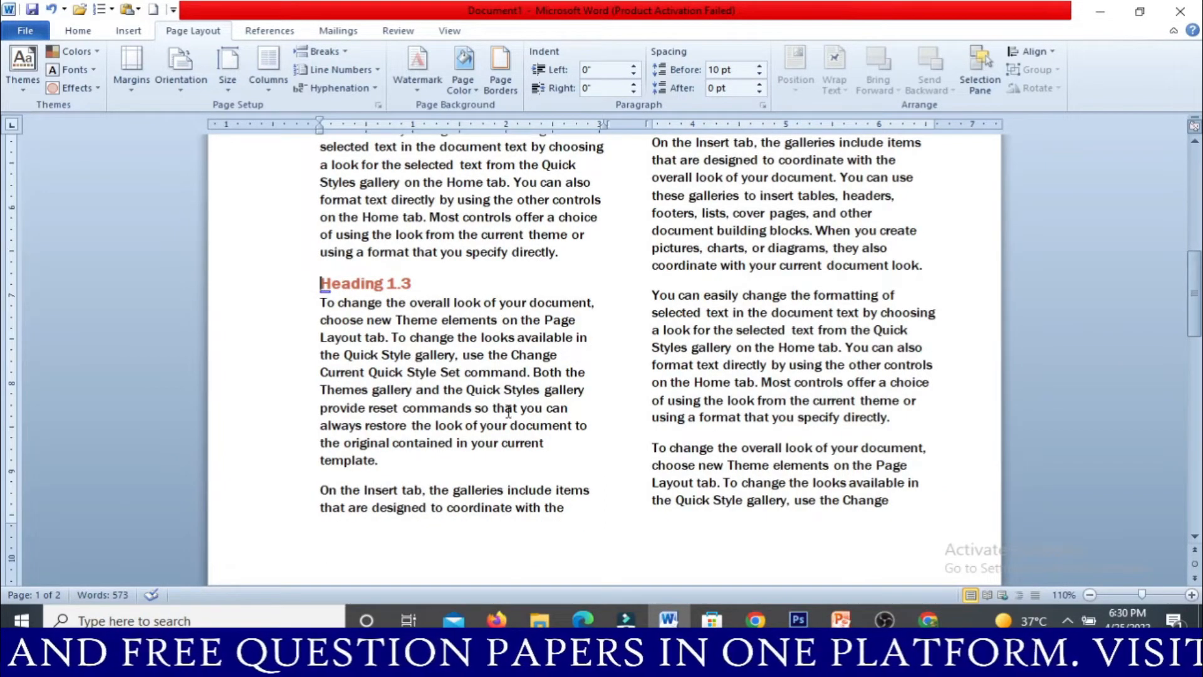
pyautogui.click(335, 54)
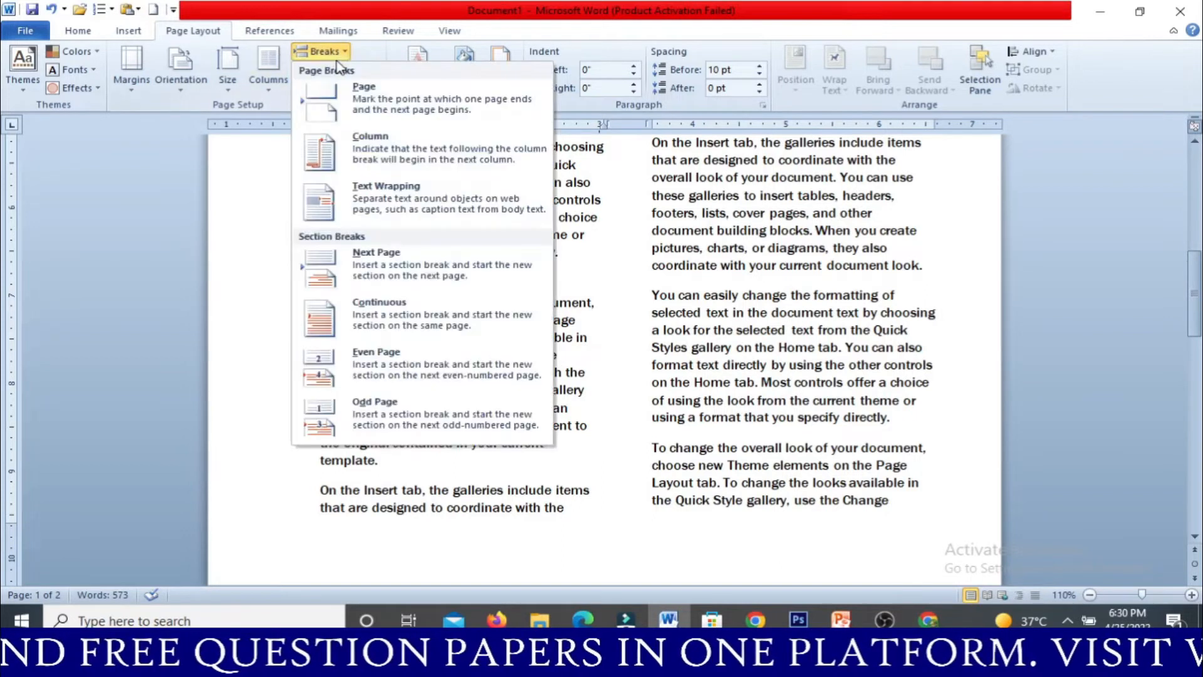
pyautogui.click(345, 153)
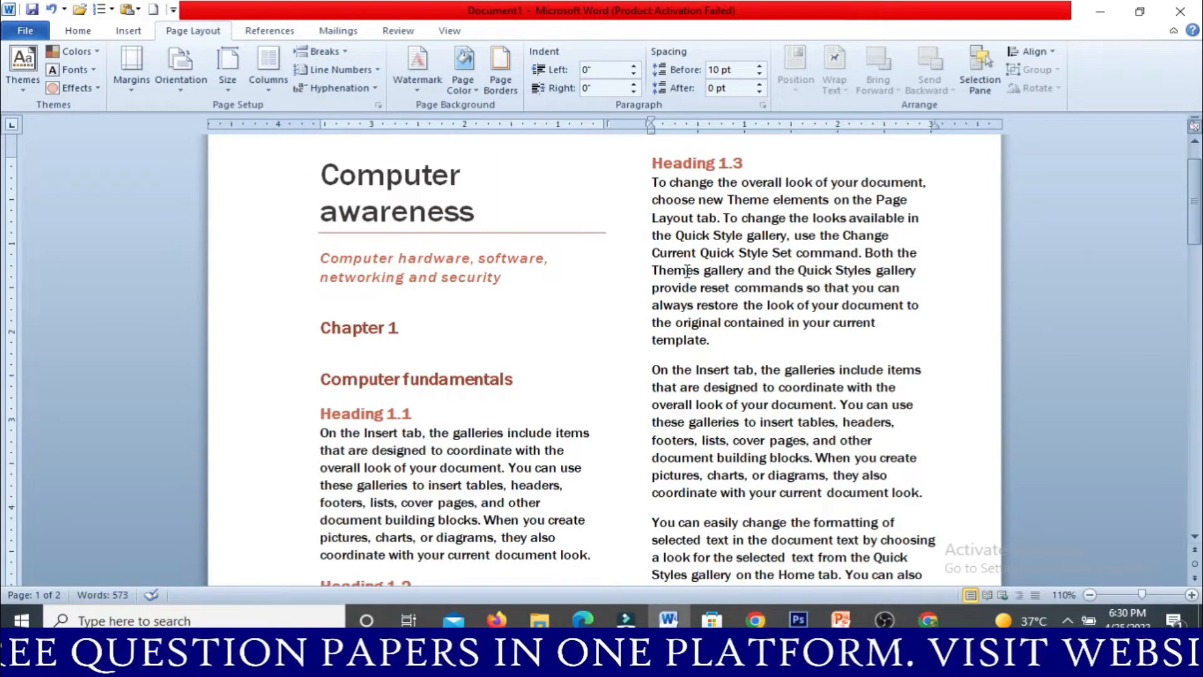
pyautogui.hotkey('ctrl', 'z')
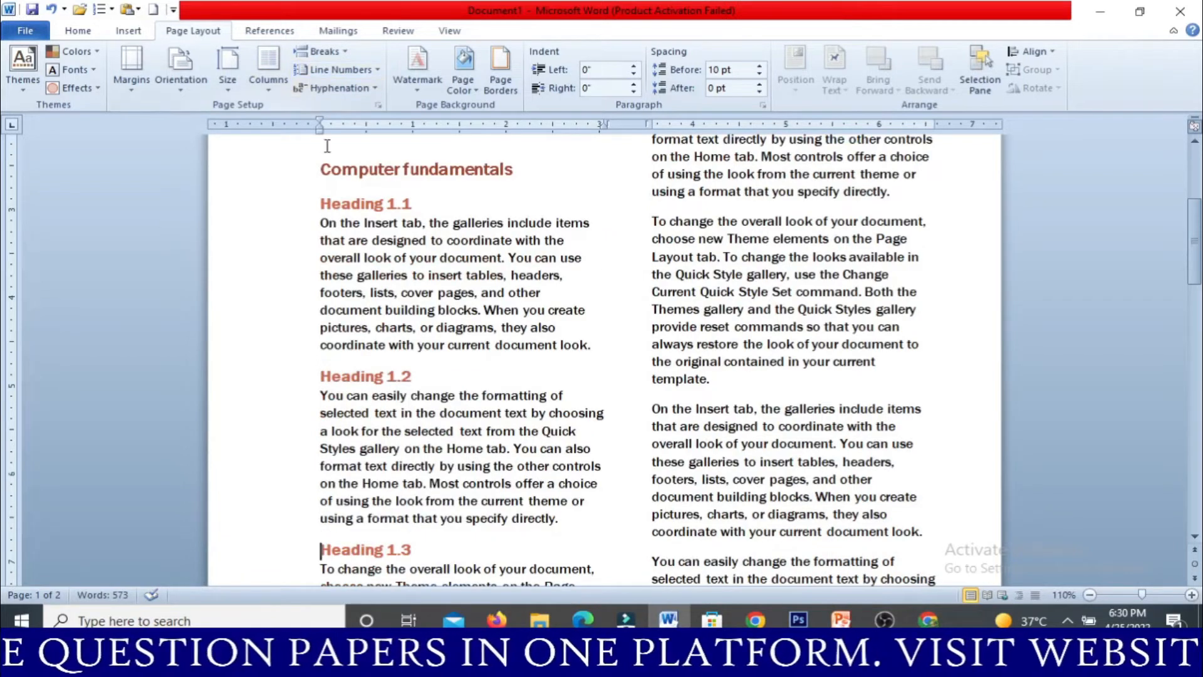
# Try a page break before Heading 1.3 and undo it
pyautogui.click(341, 54)
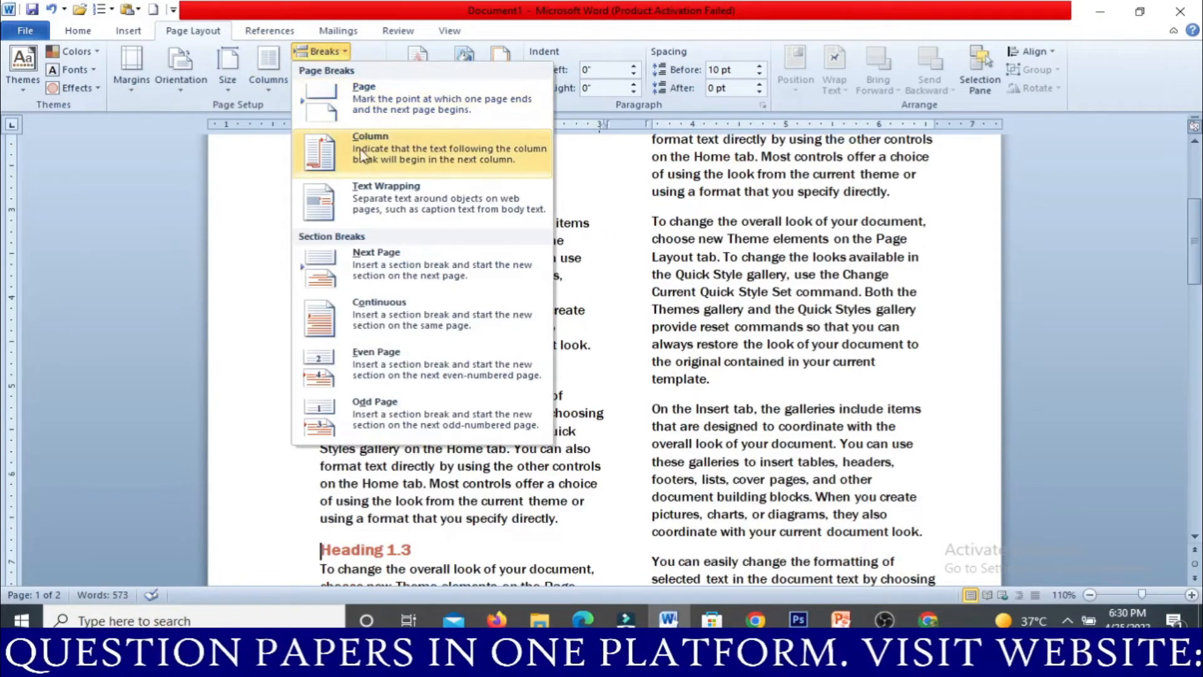
pyautogui.click(363, 111)
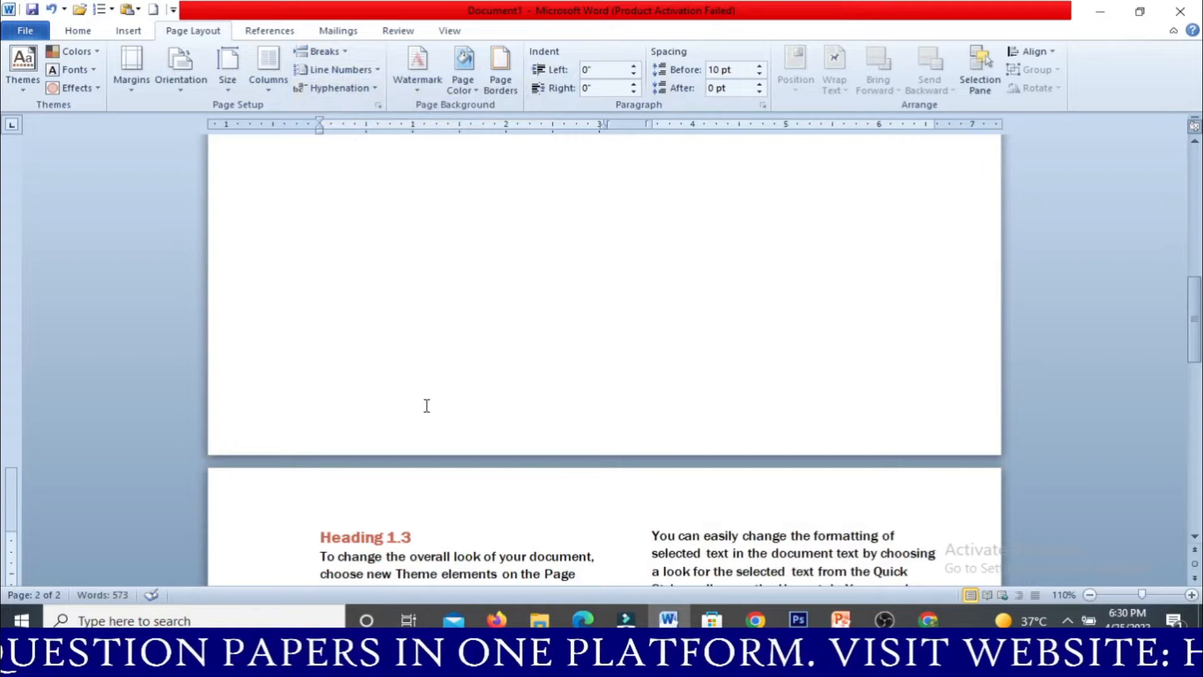
pyautogui.scroll(-5, 426, 406)
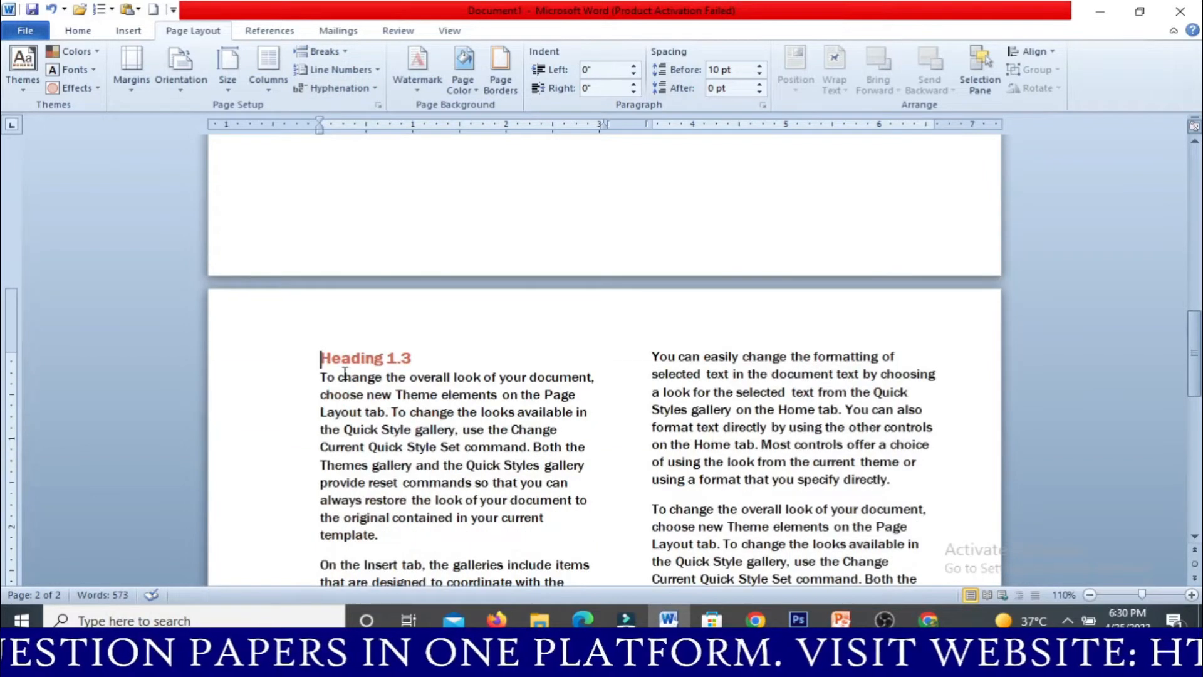
pyautogui.hotkey('ctrl', 'z')
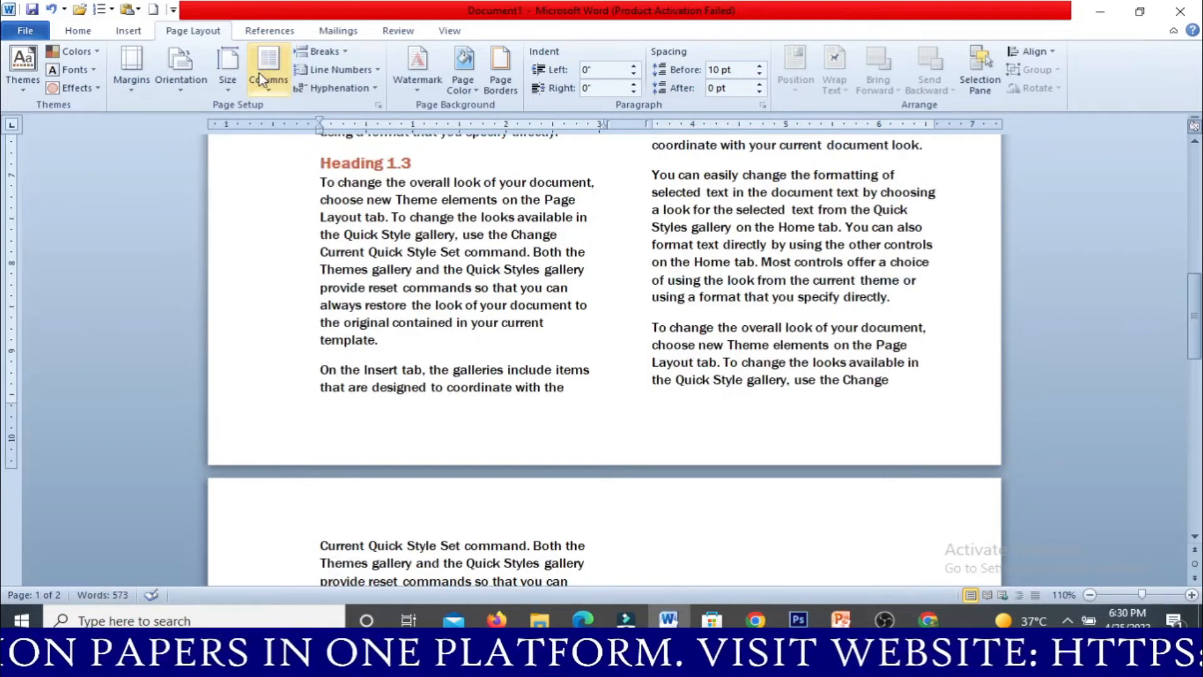
# Return the document to one column, and lay out only the first paragraph on page 2 in two columns
pyautogui.click(269, 91)
pyautogui.click(270, 119)
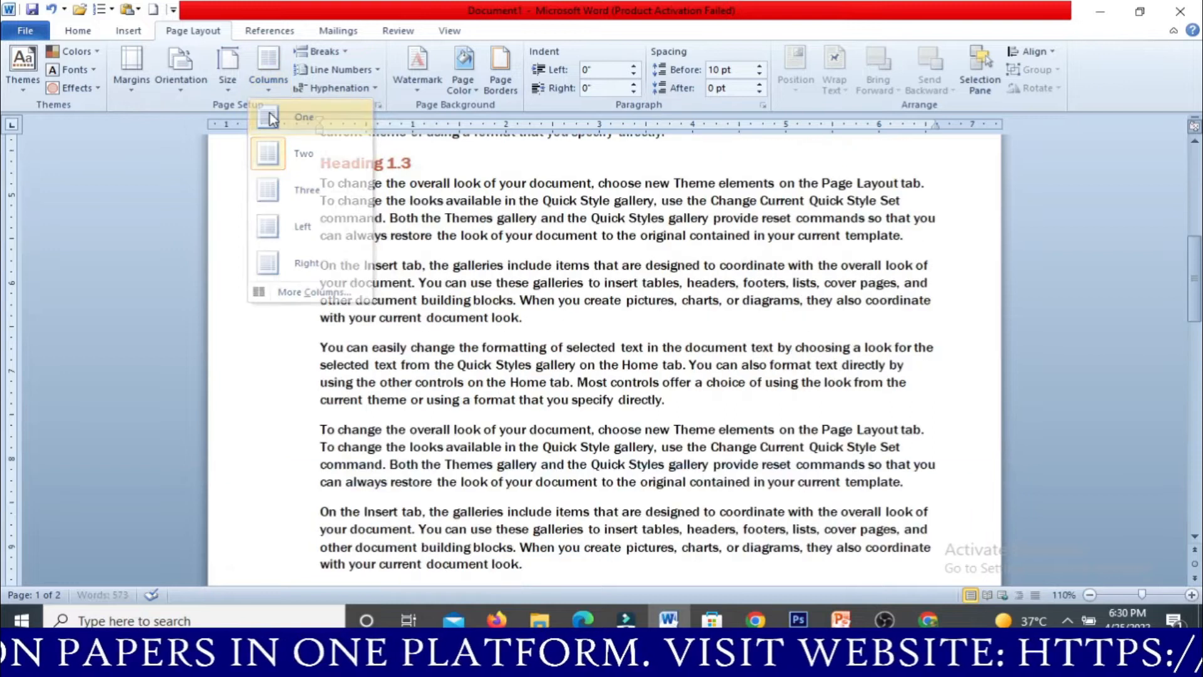
pyautogui.scroll(-5, 371, 190)
pyautogui.scroll(-1, 371, 190)
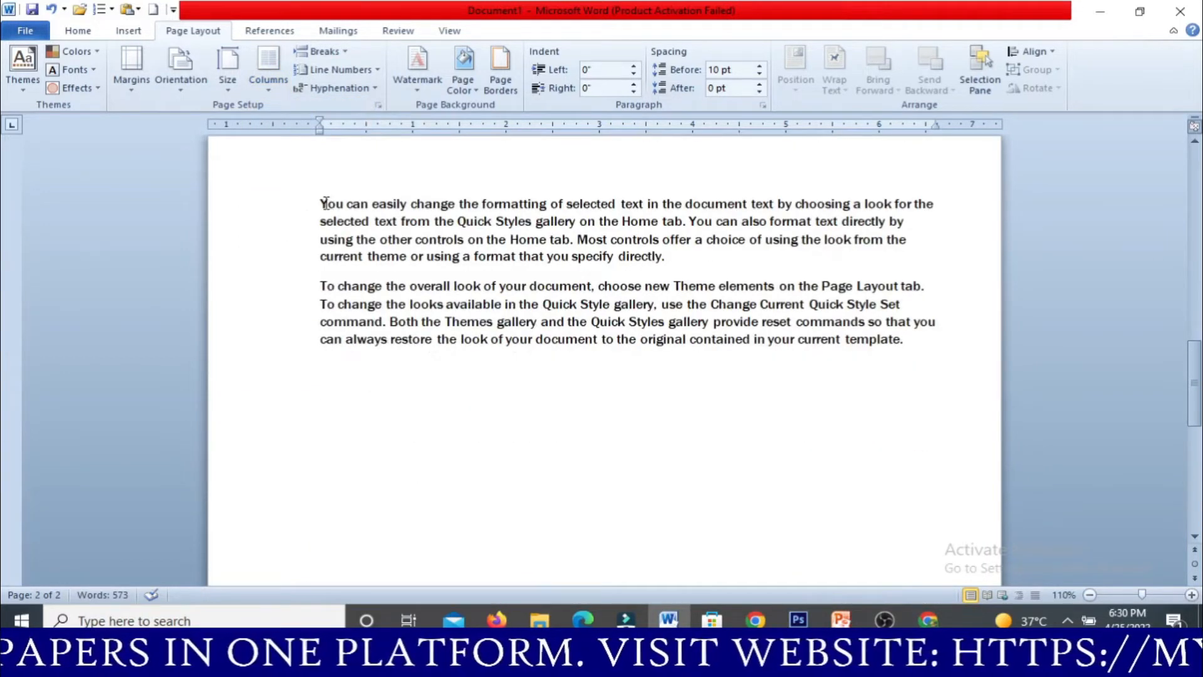
pyautogui.moveTo(347, 205); pyautogui.dragTo(711, 267)
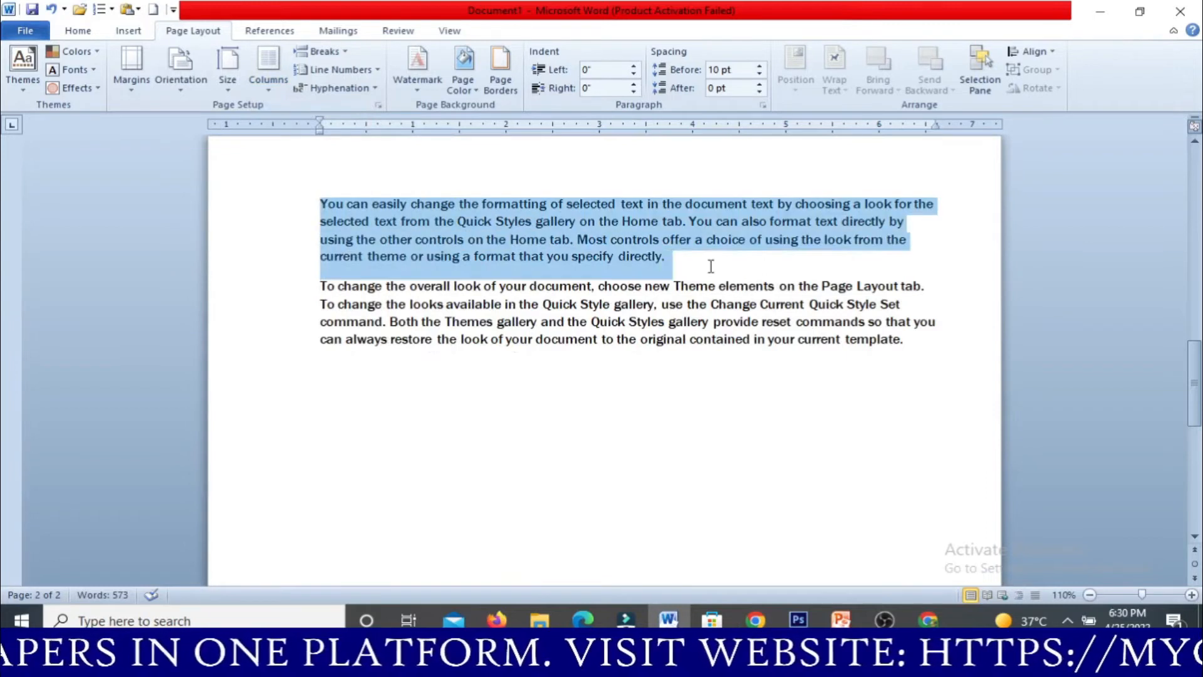
pyautogui.click(252, 89)
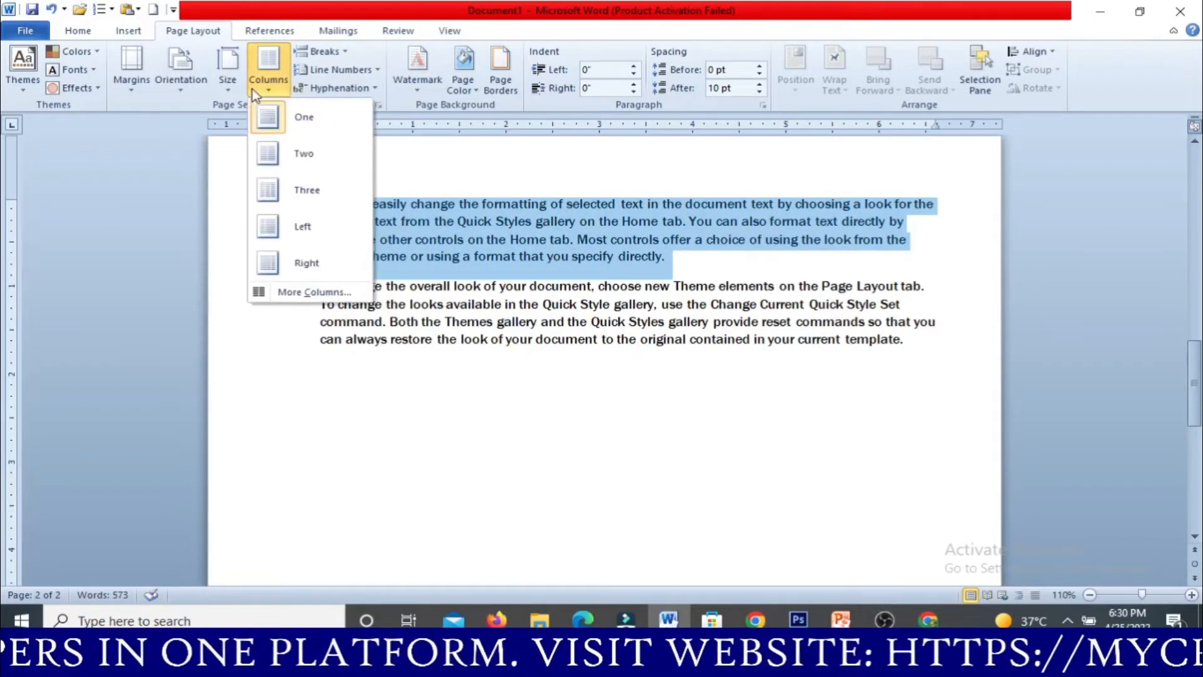
pyautogui.click(276, 149)
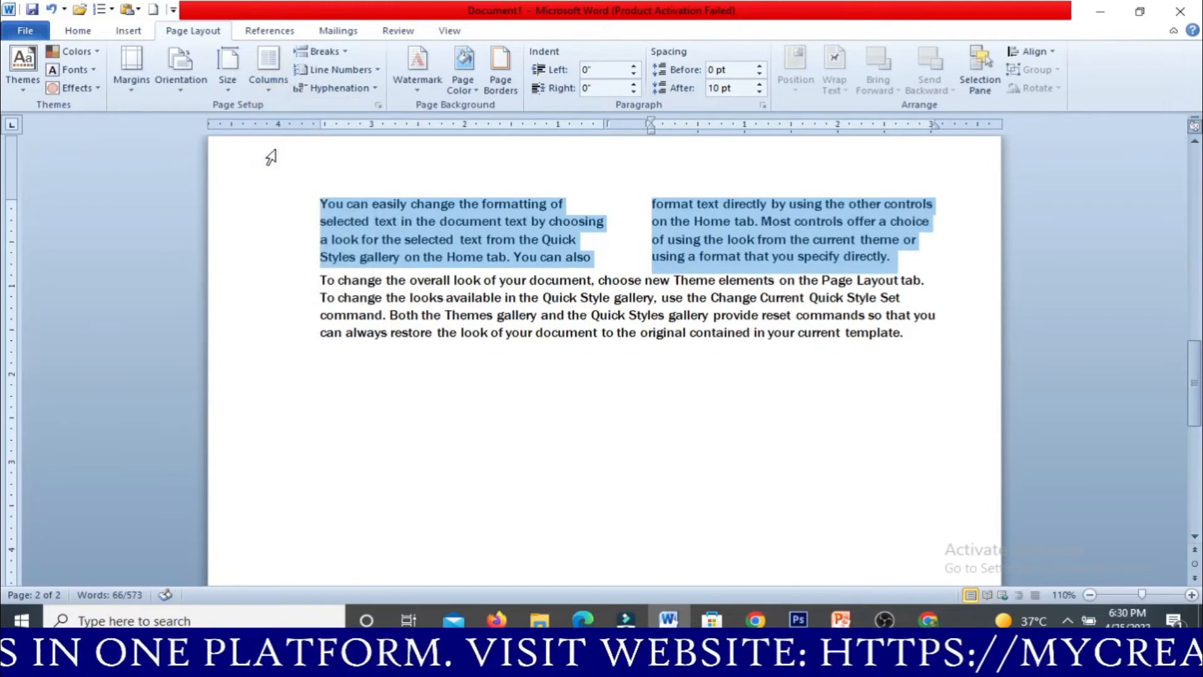
# Try three columns on the selected paragraph and return it to two columns
pyautogui.click(263, 88)
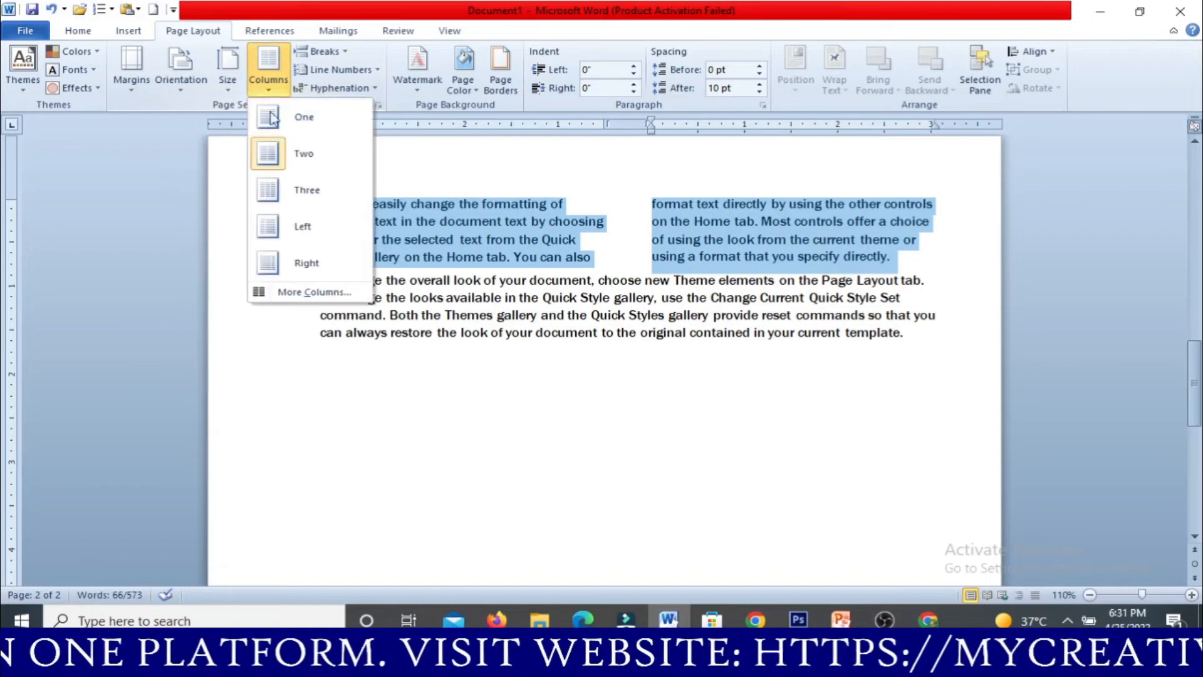
pyautogui.click(280, 194)
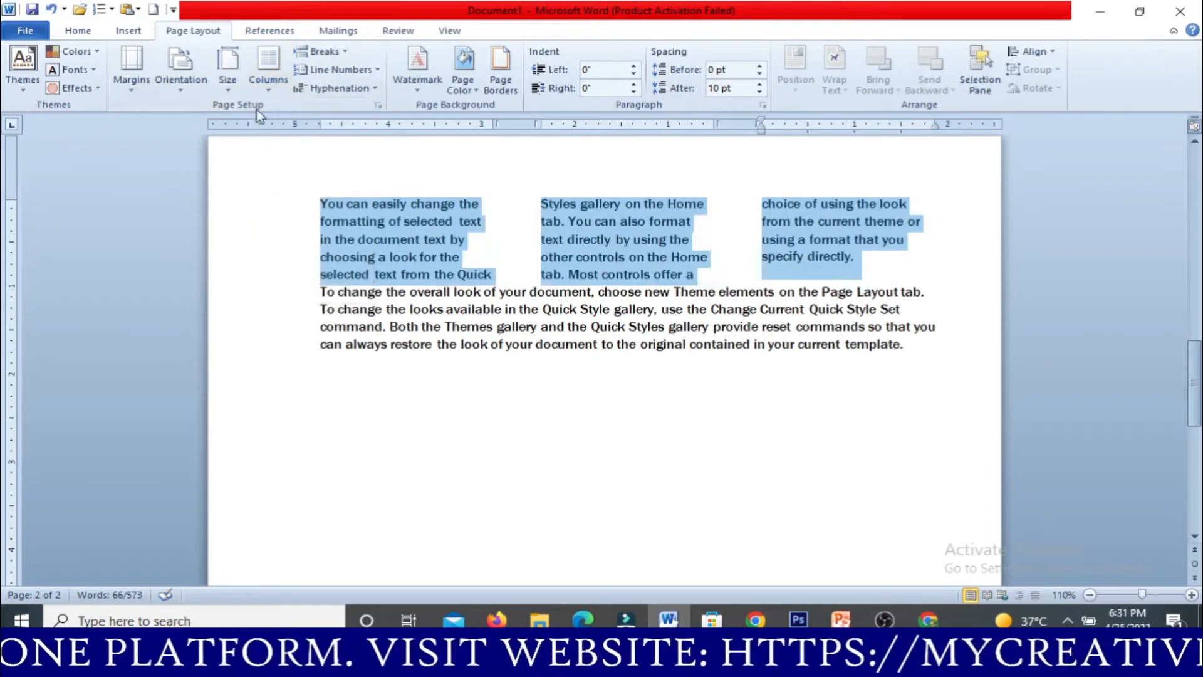
pyautogui.click(261, 83)
pyautogui.click(284, 157)
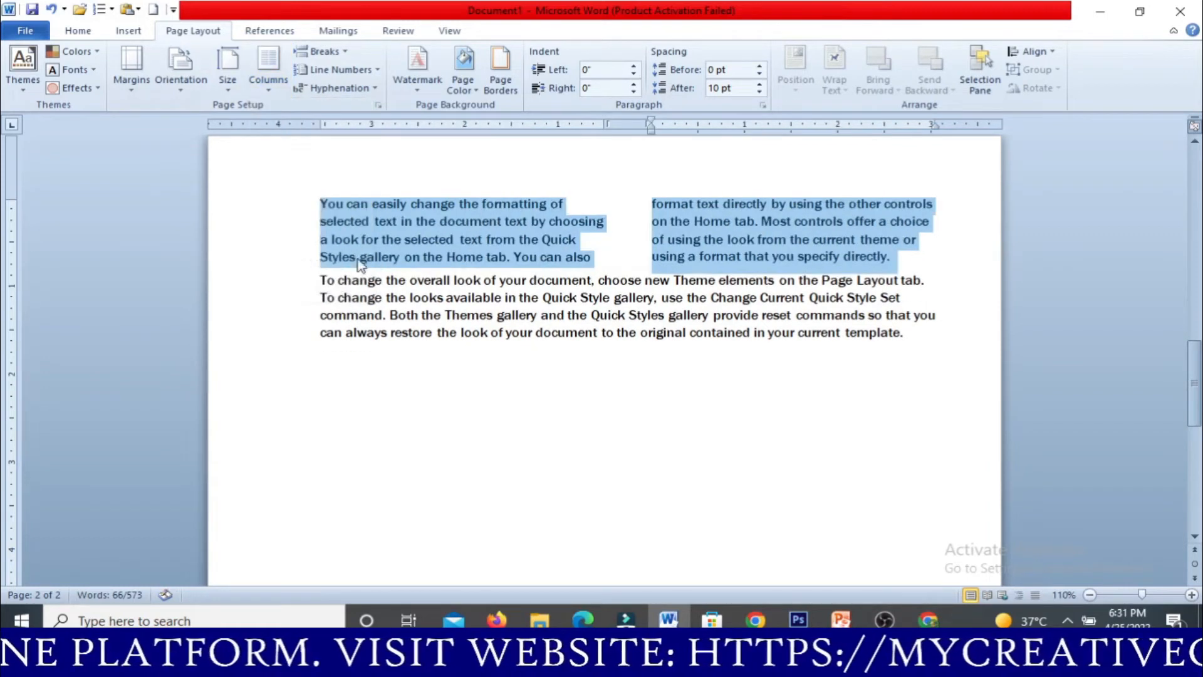
# Try to apply continuous line numbers while the two-column paragraph is selected
pyautogui.scroll(3, 340, 259)
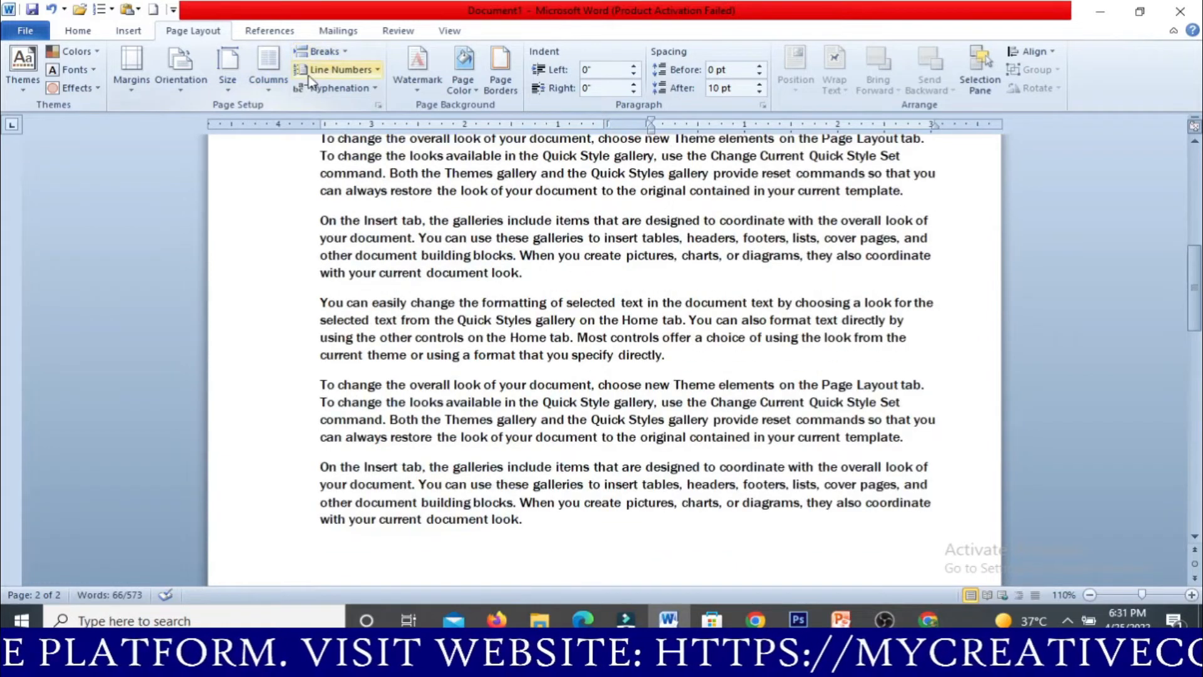
pyautogui.scroll(1, 344, 88)
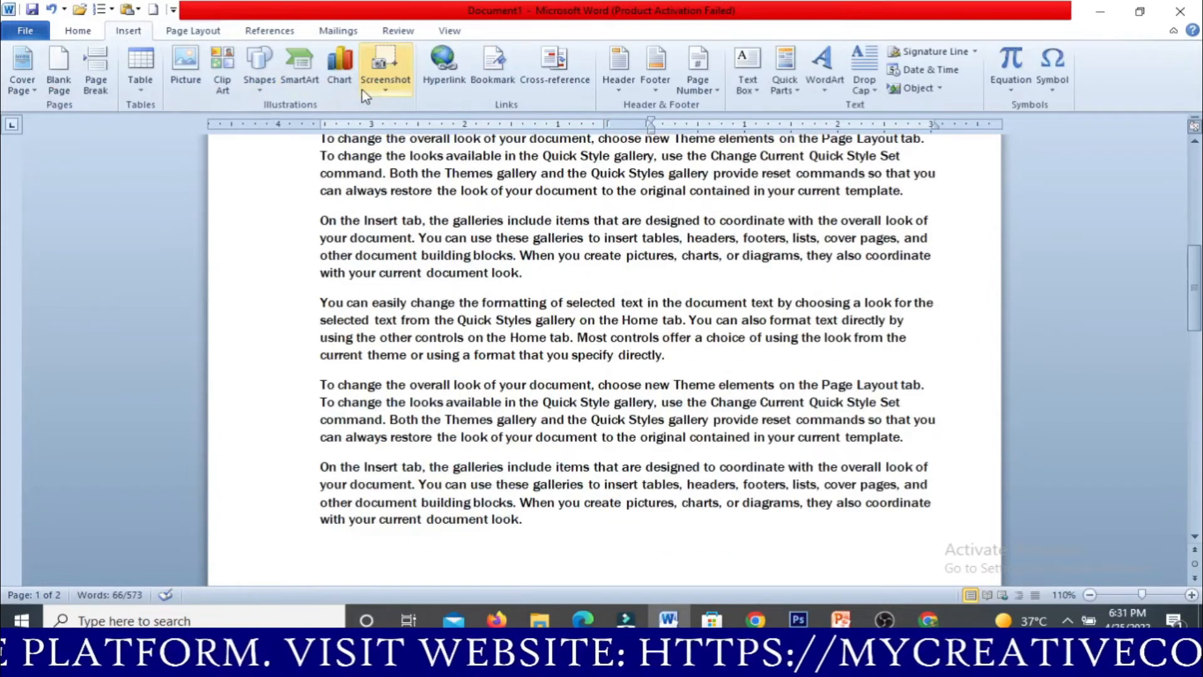
pyautogui.click(190, 30)
pyautogui.click(332, 69)
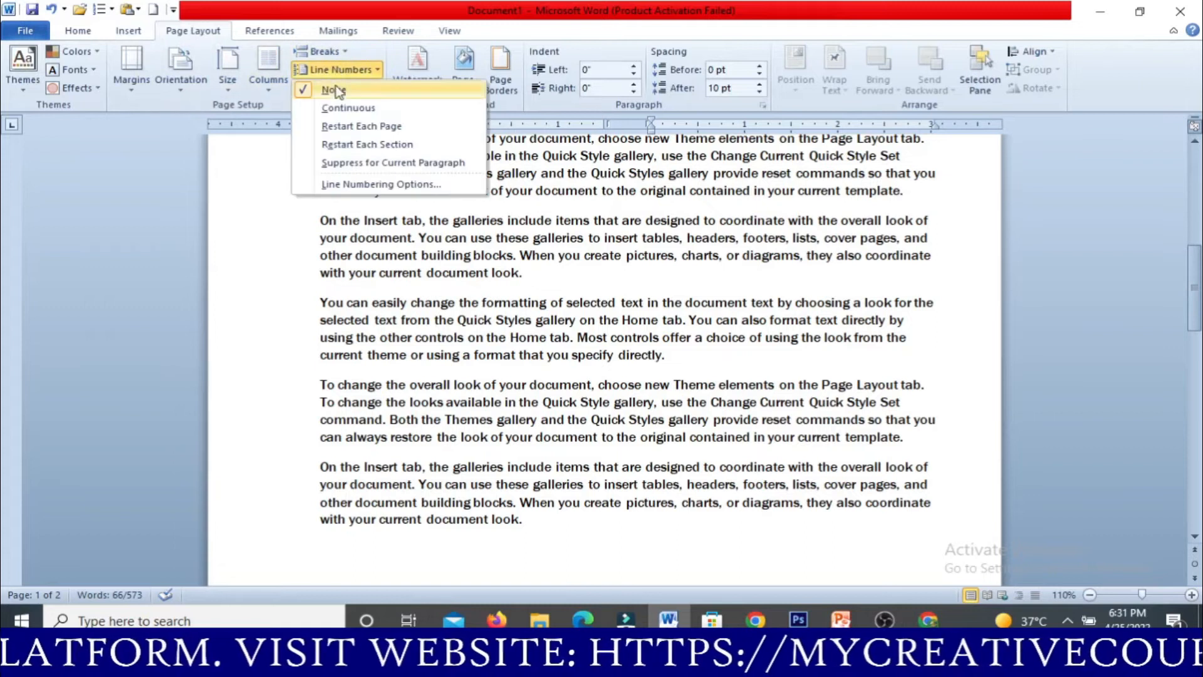
pyautogui.click(347, 108)
pyautogui.scroll(6, 414, 223)
pyautogui.scroll(-2, 393, 227)
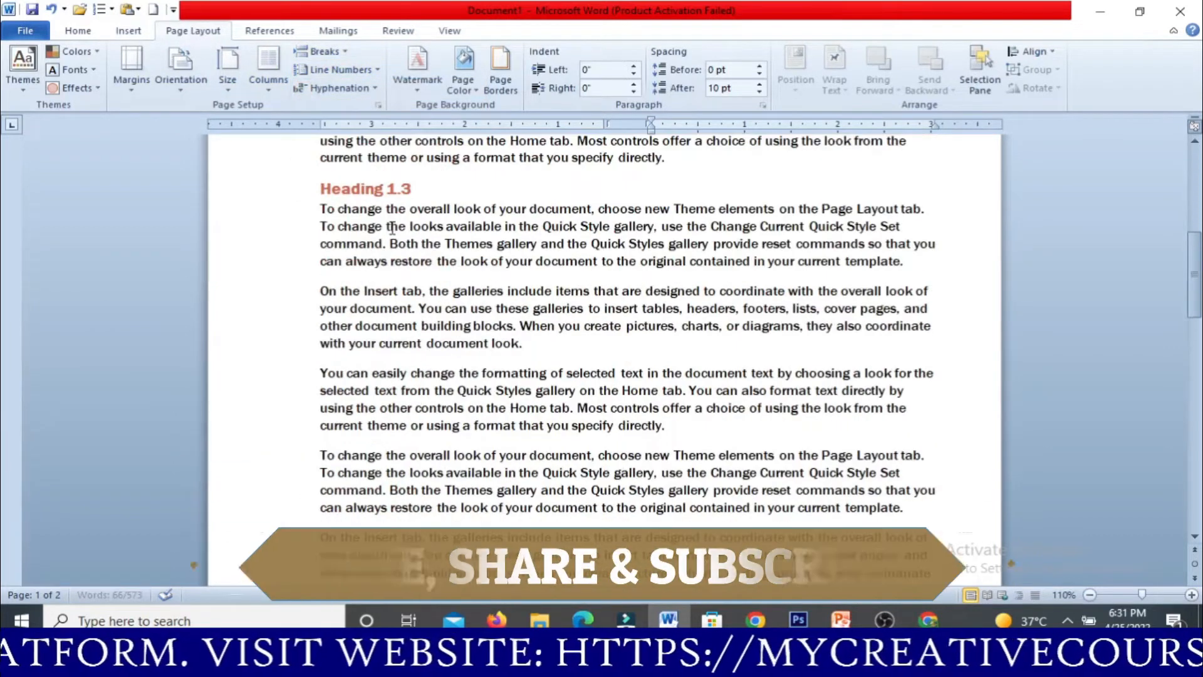
pyautogui.scroll(-5, 401, 231)
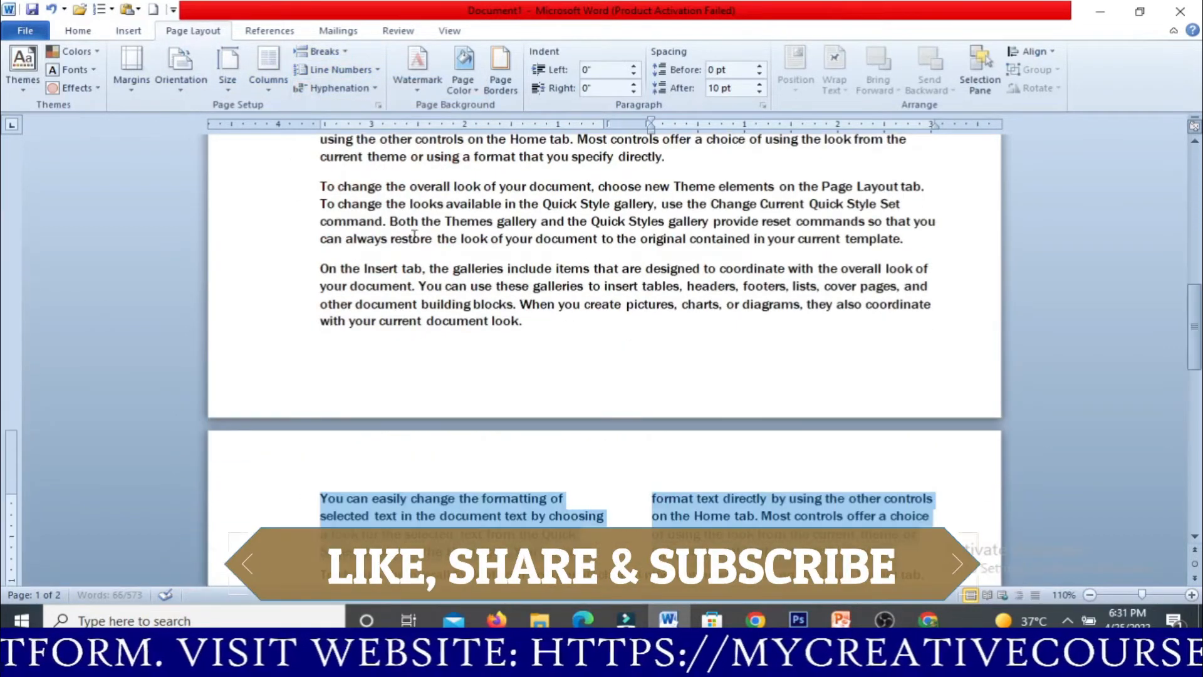
# Add continuous line numbers to the single-column section on the first page
pyautogui.click(532, 310)
pyautogui.click(338, 70)
pyautogui.click(344, 107)
pyautogui.scroll(2, 317, 268)
pyautogui.scroll(12, 316, 268)
pyautogui.scroll(-15, 279, 238)
pyautogui.scroll(-2, 279, 270)
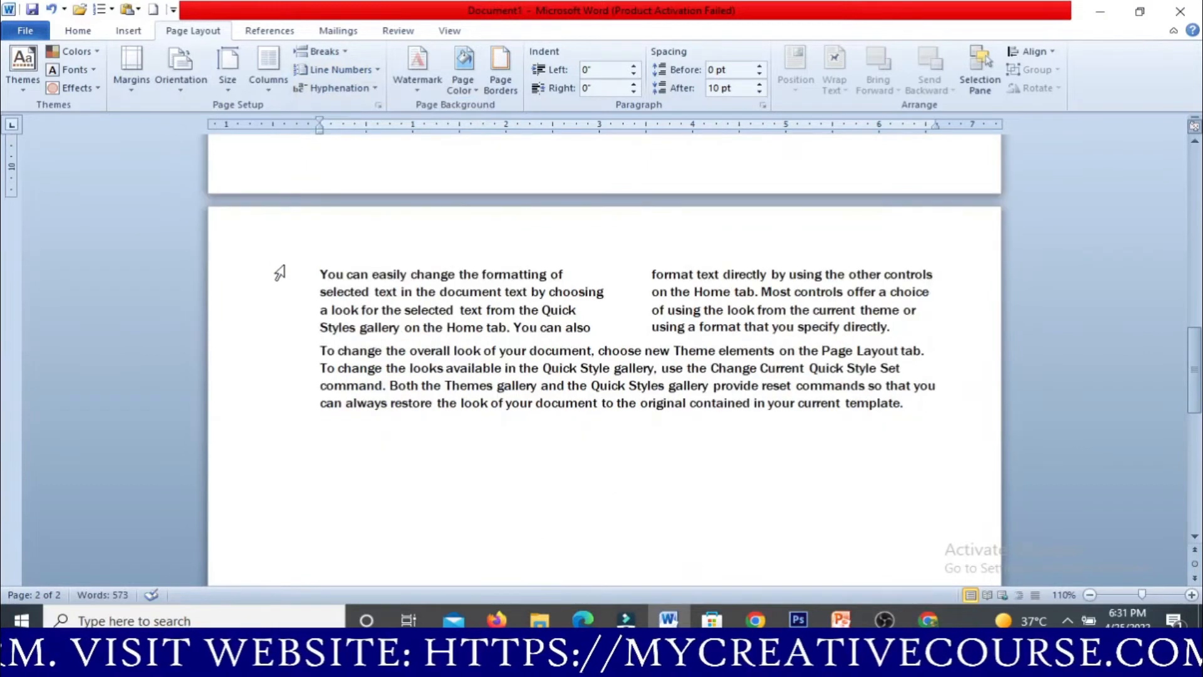
pyautogui.scroll(3, 293, 301)
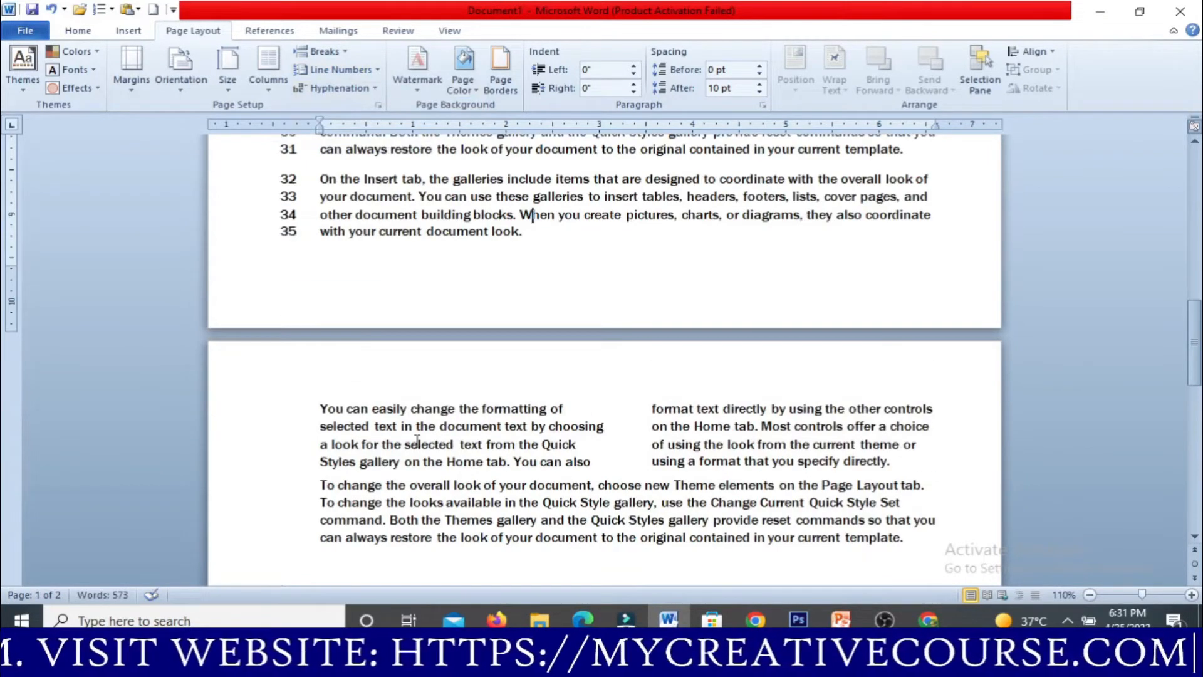
# Try restarting the first section's line numbers on each page, and set them to restart each section instead
pyautogui.click(366, 72)
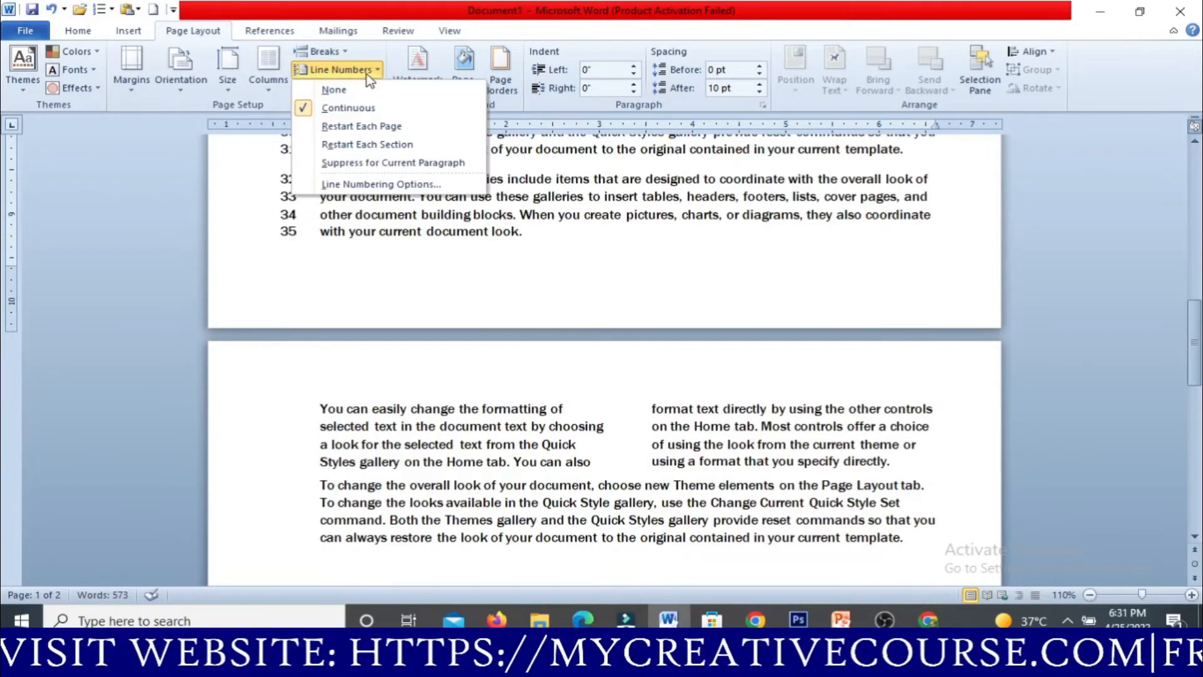
pyautogui.click(366, 128)
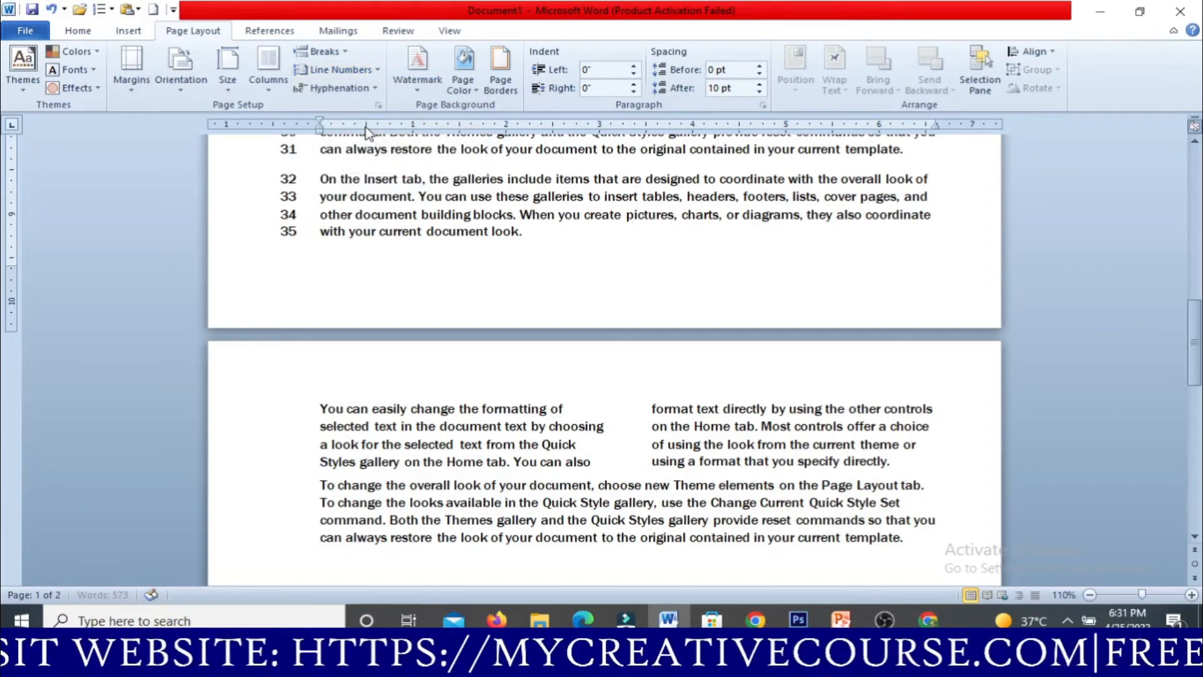
pyautogui.click(366, 68)
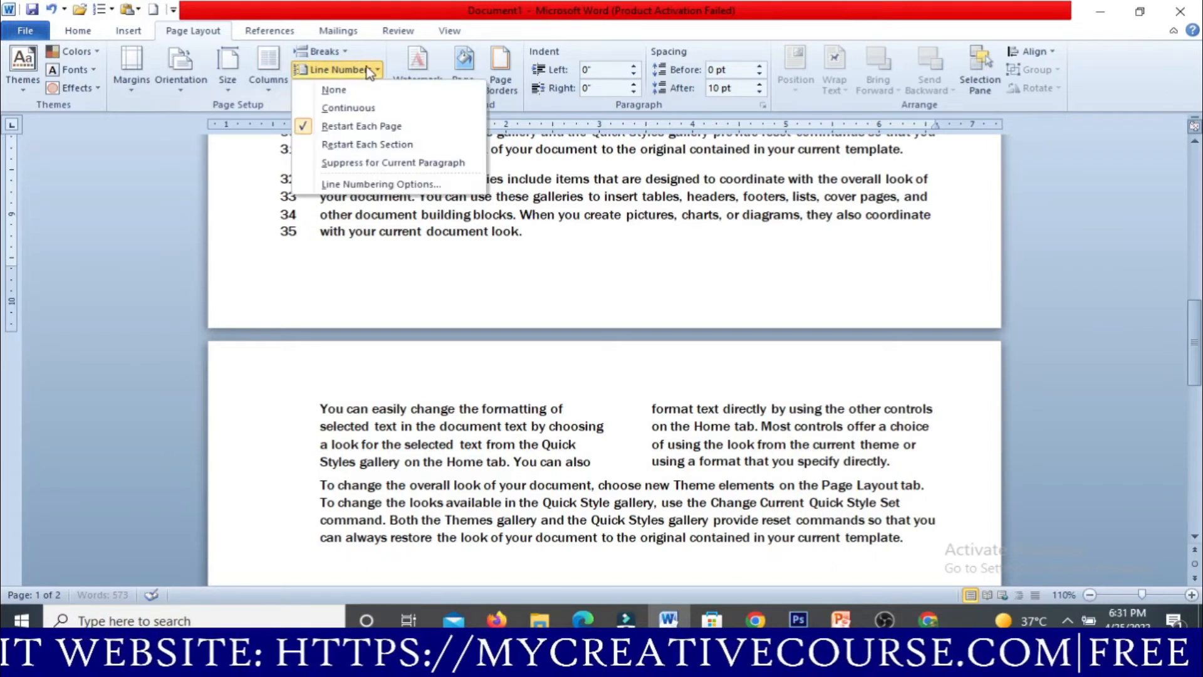
pyautogui.click(359, 144)
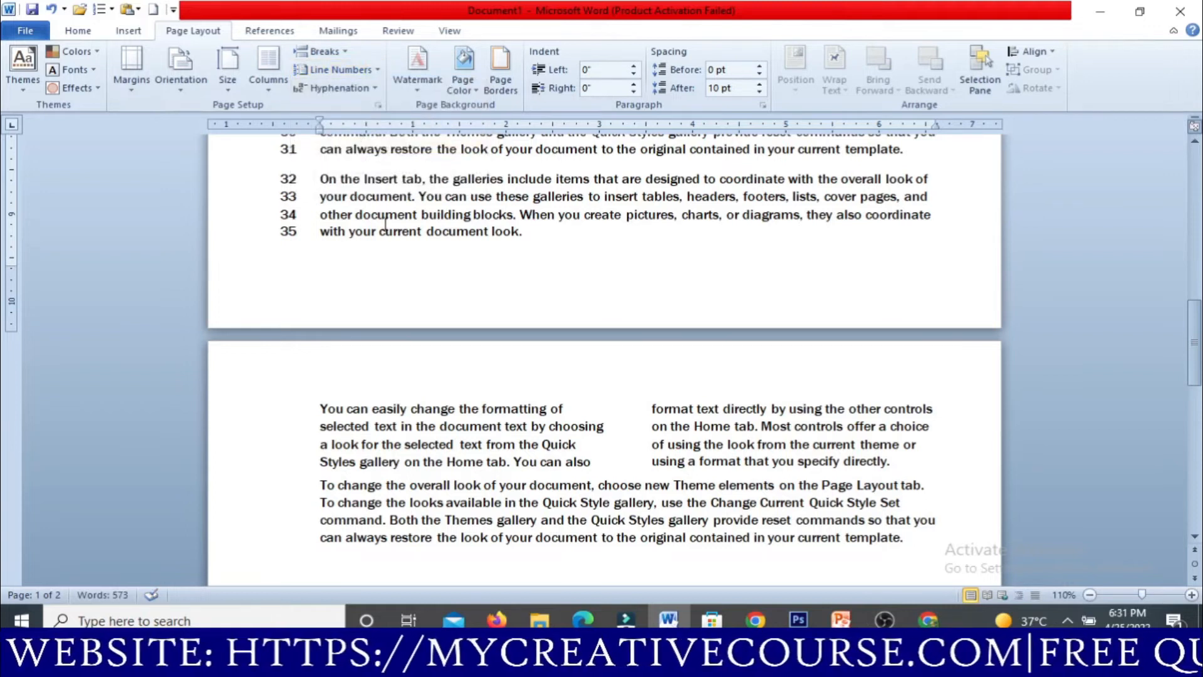
pyautogui.scroll(3, 385, 223)
# Add continuous line numbers to the two-column section on page 2 and to the single-column section below it
pyautogui.scroll(-5, 488, 244)
pyautogui.click(471, 352)
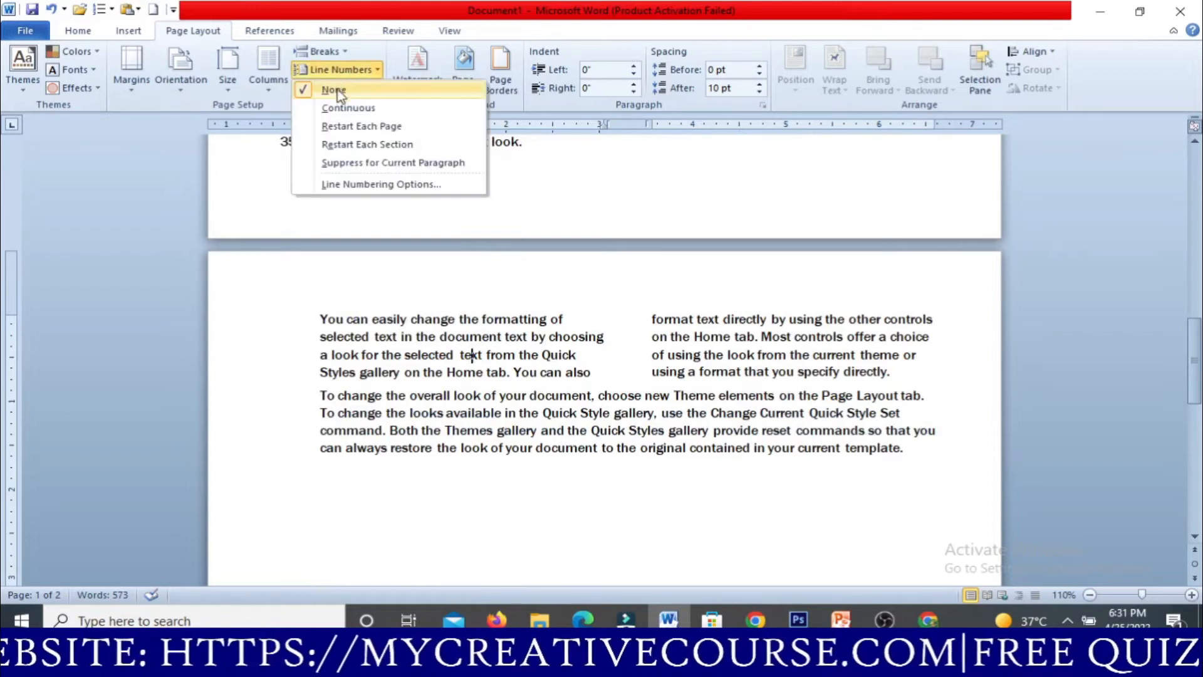
pyautogui.click(336, 107)
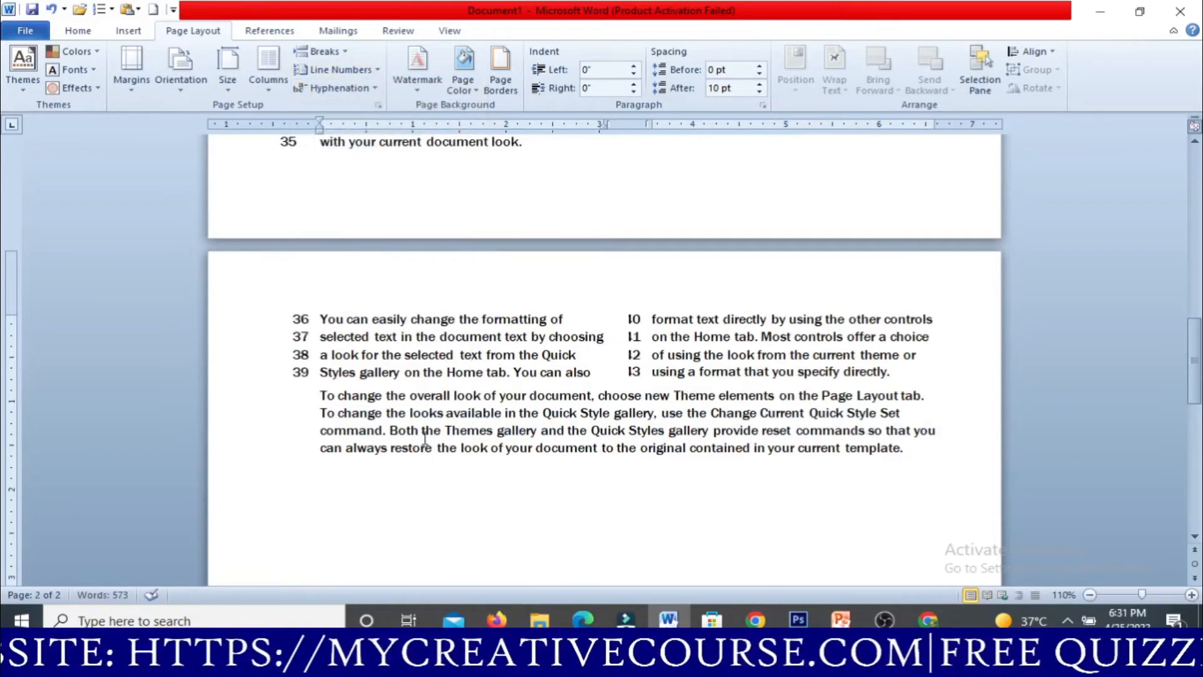
pyautogui.click(338, 70)
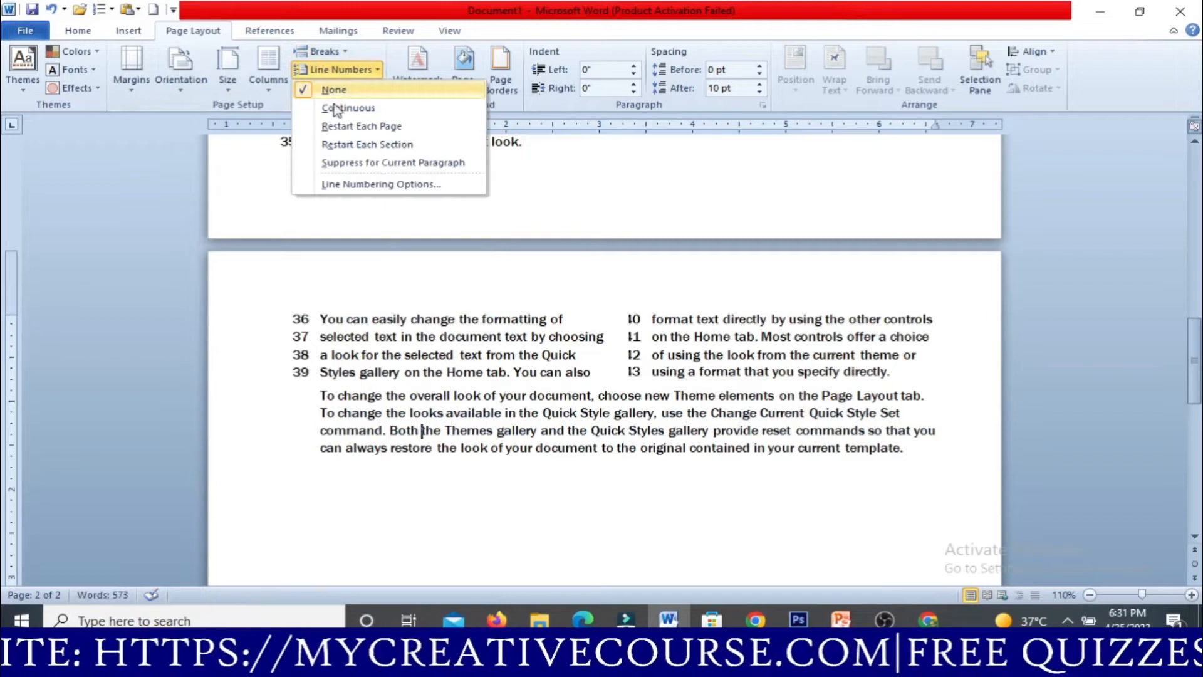
pyautogui.click(333, 108)
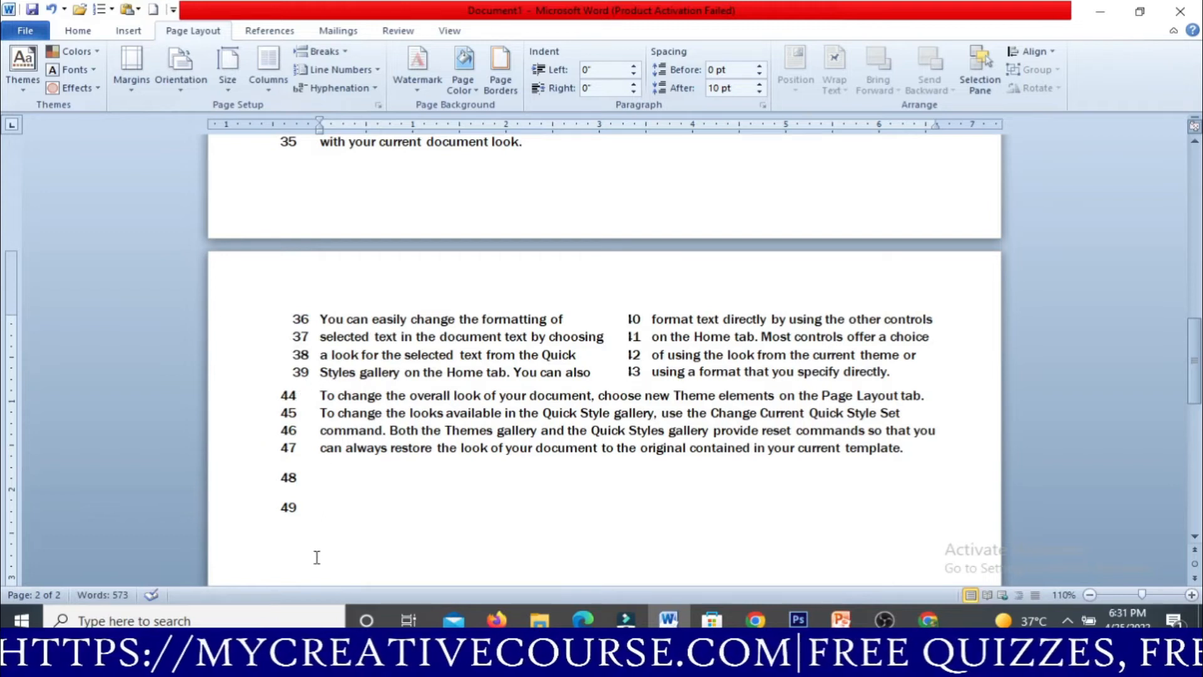
# Set line numbering to restart on each page for the last section and for the two-column section on page 2
pyautogui.click(338, 69)
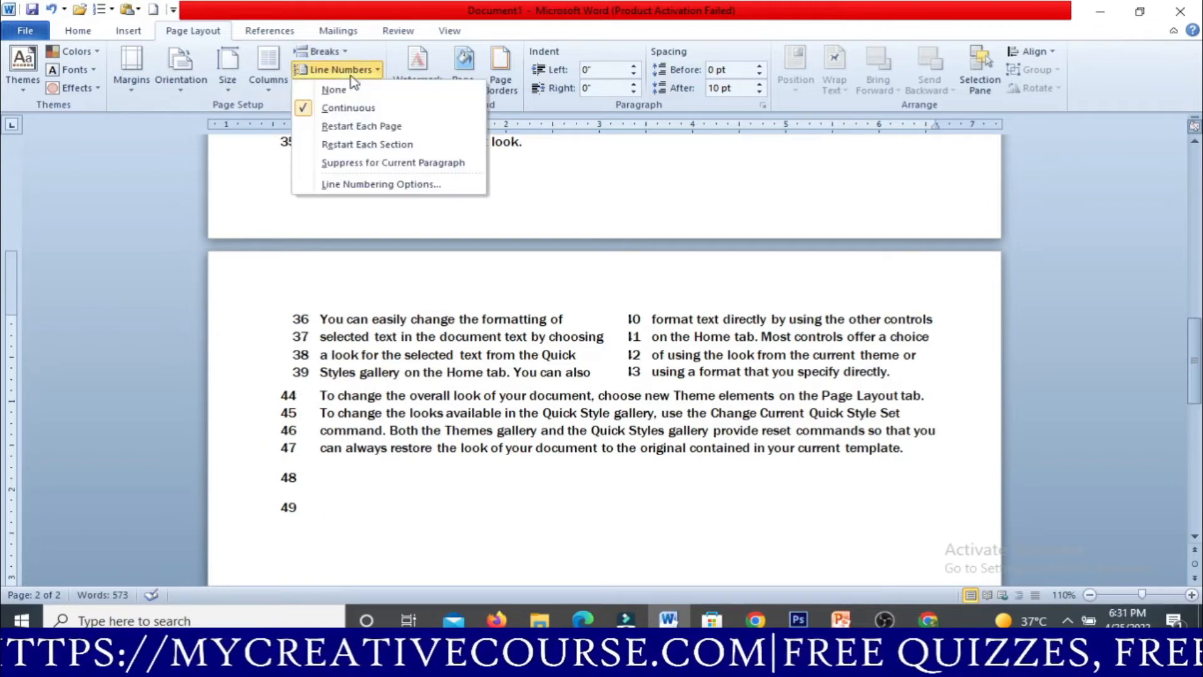
pyautogui.click(361, 126)
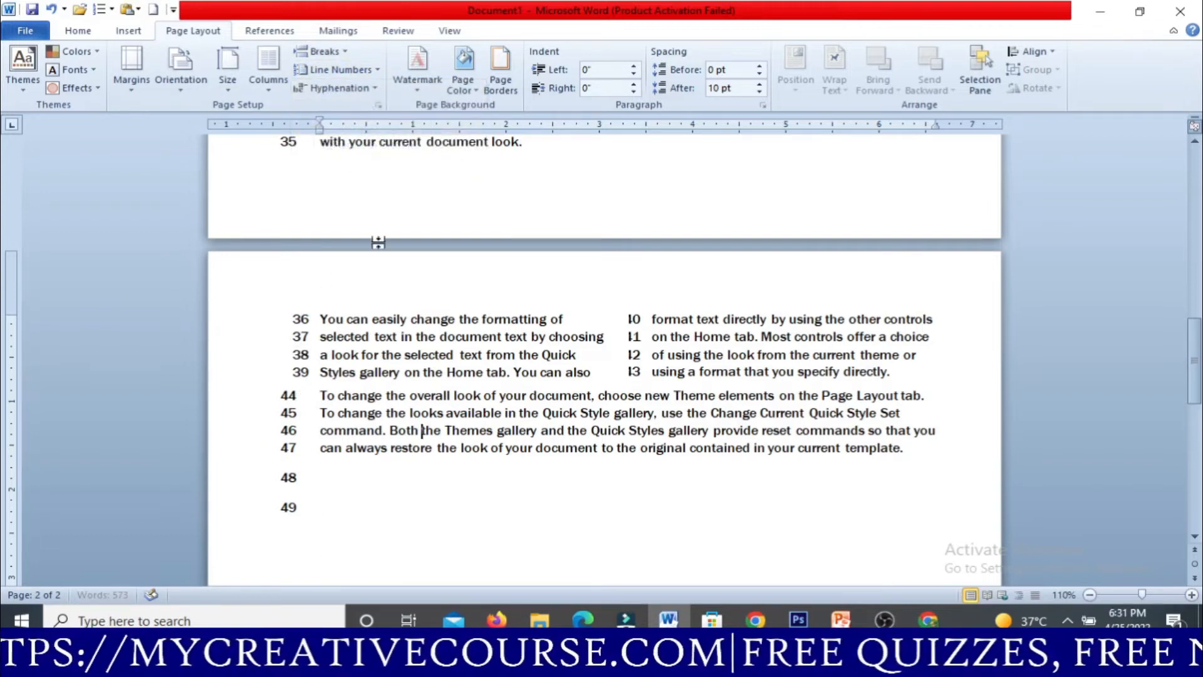
pyautogui.click(355, 339)
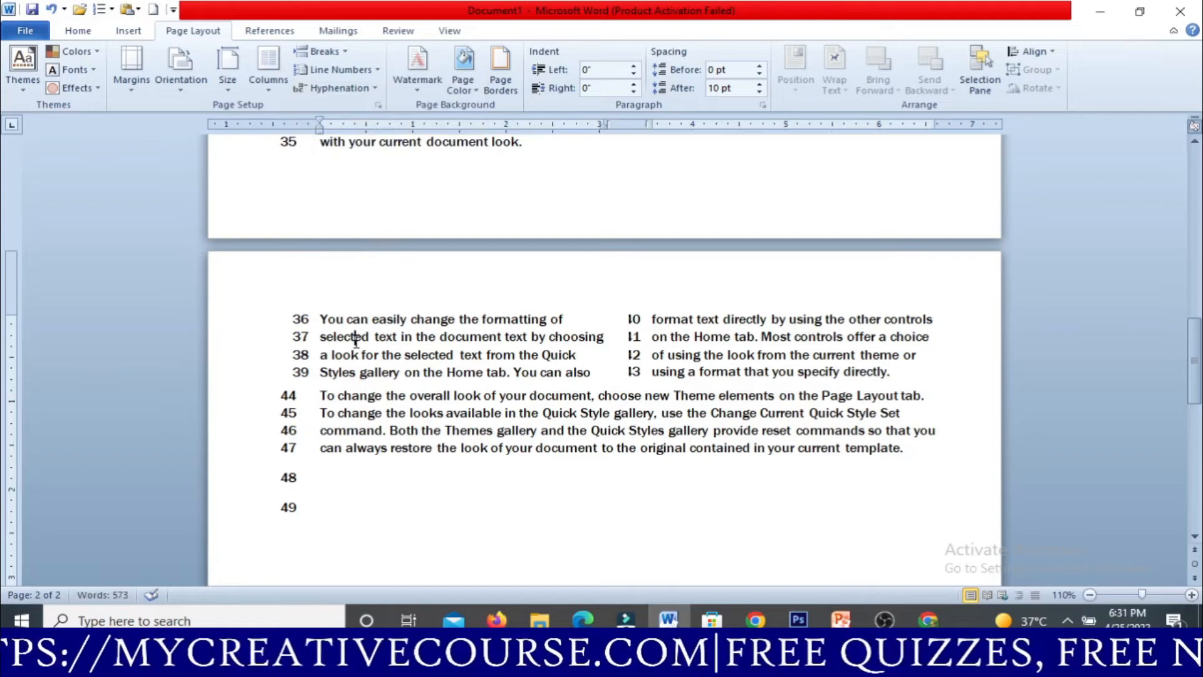
pyautogui.click(339, 70)
pyautogui.click(338, 126)
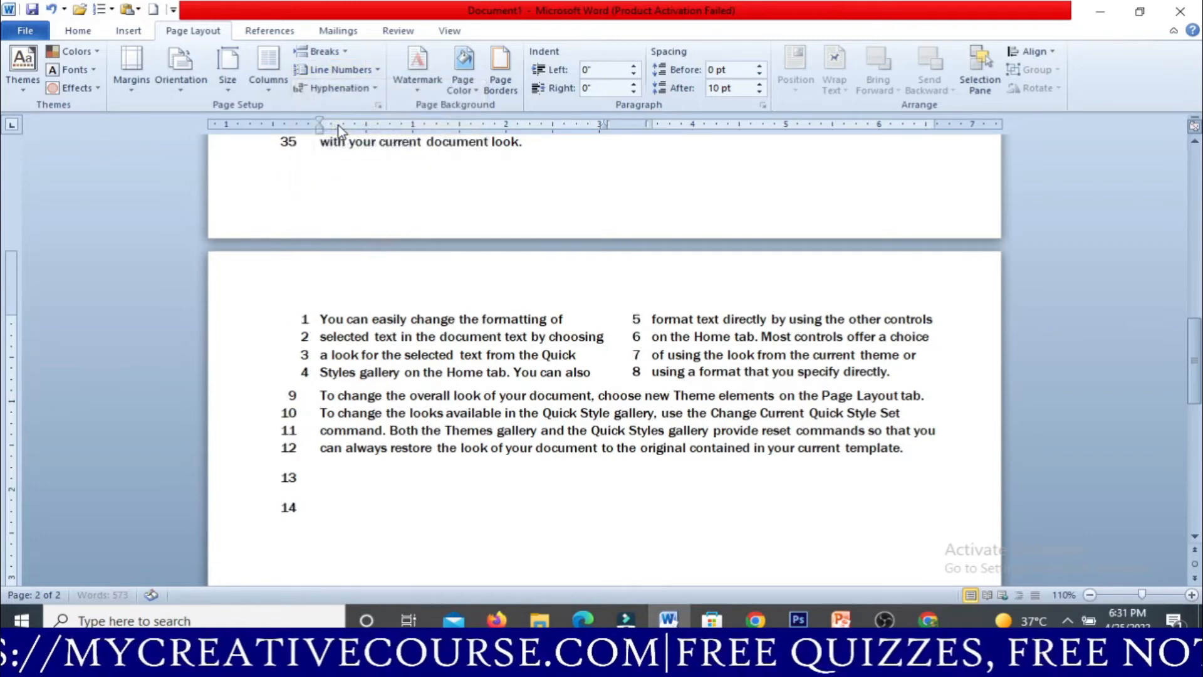